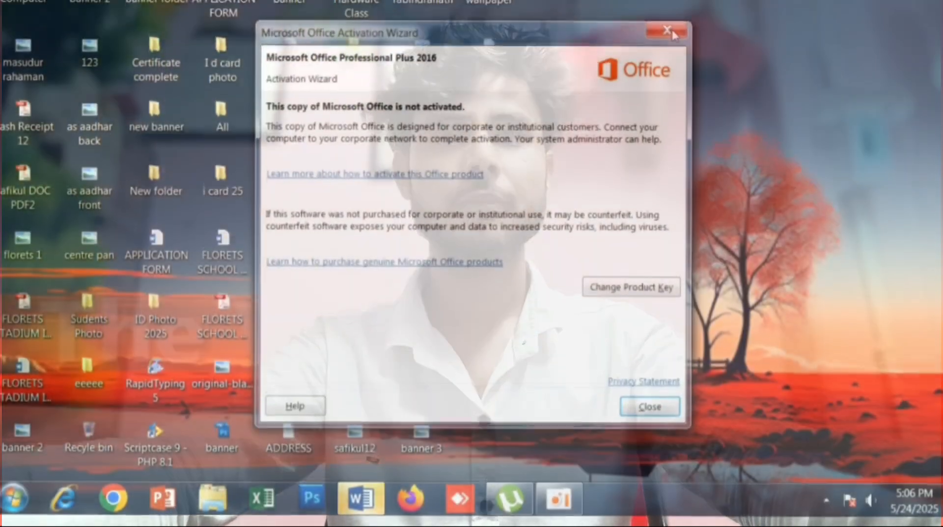
- Dismiss the Microsoft Office Activation Wizard
{"action": "left_click", "coordinate": [667, 31]}
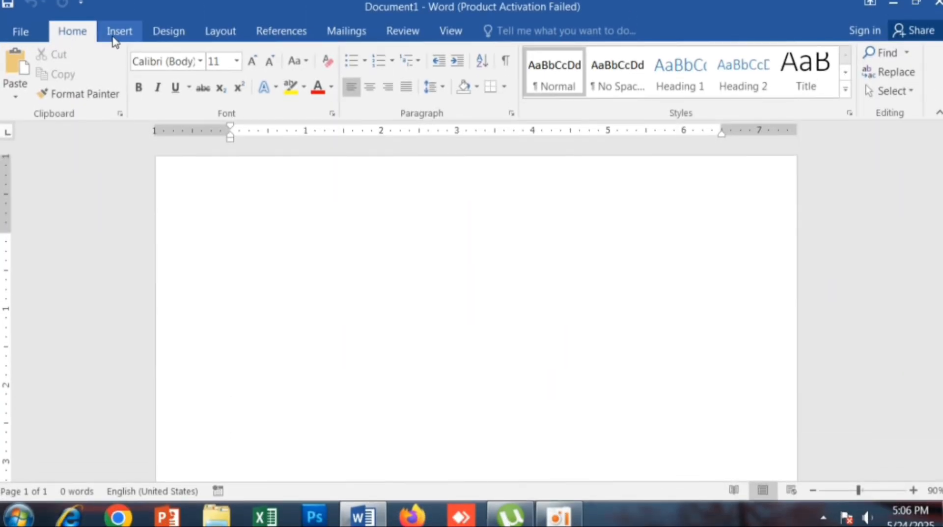
{"action": "left_click", "coordinate": [116, 39]}
{"action": "left_click", "coordinate": [165, 38]}
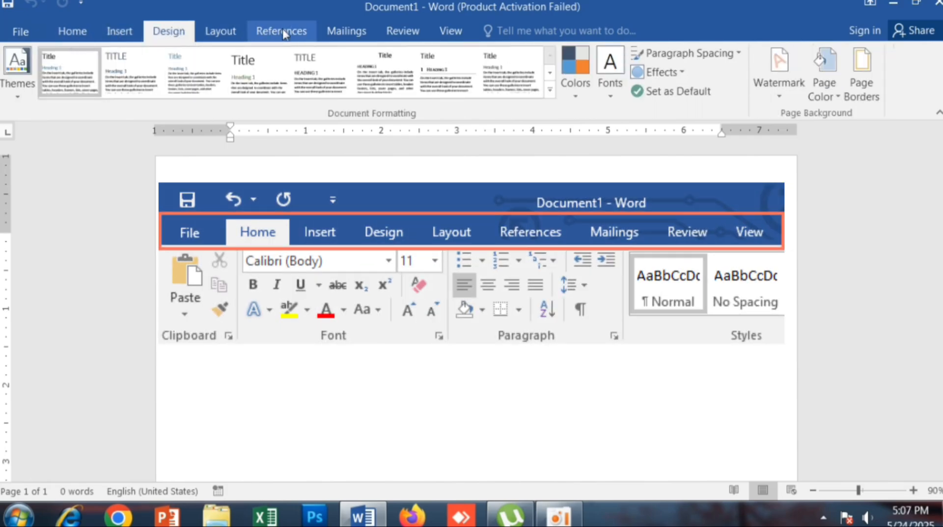
{"action": "left_click", "coordinate": [72, 31]}
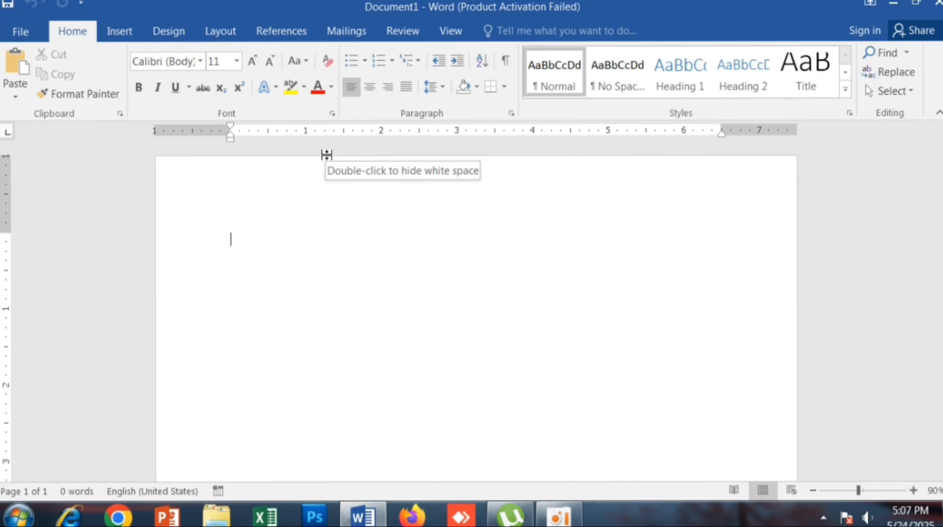
- Write the line "THE WEST BENGAL INSTITUTE OF COMPUTER EDUCATION" at the start of the blank document
{"action": "type", "text": "THE "}
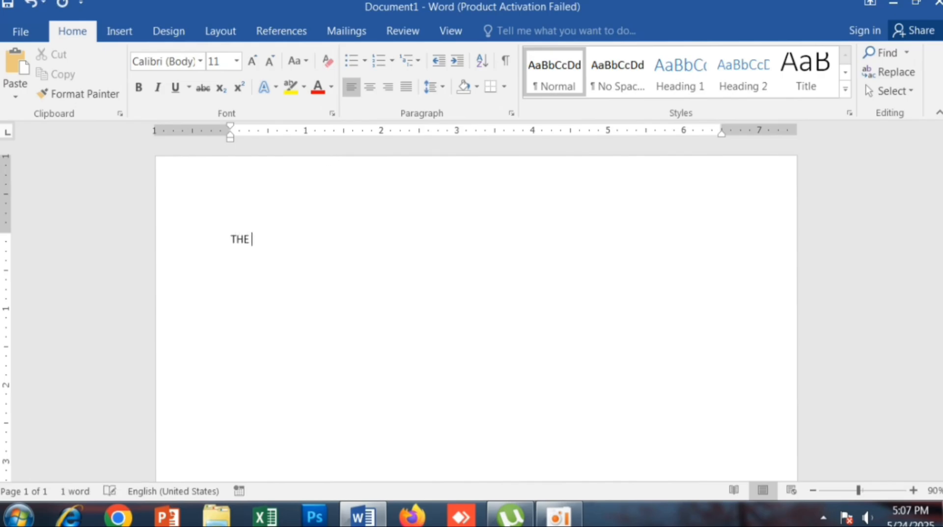
{"action": "type", "text": "WEST"}
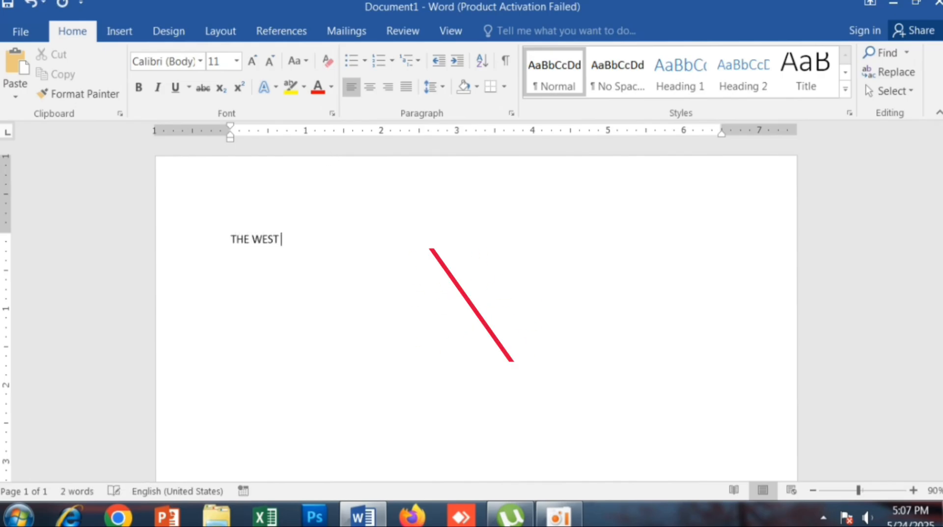
{"action": "type", "text": " BENGAL"}
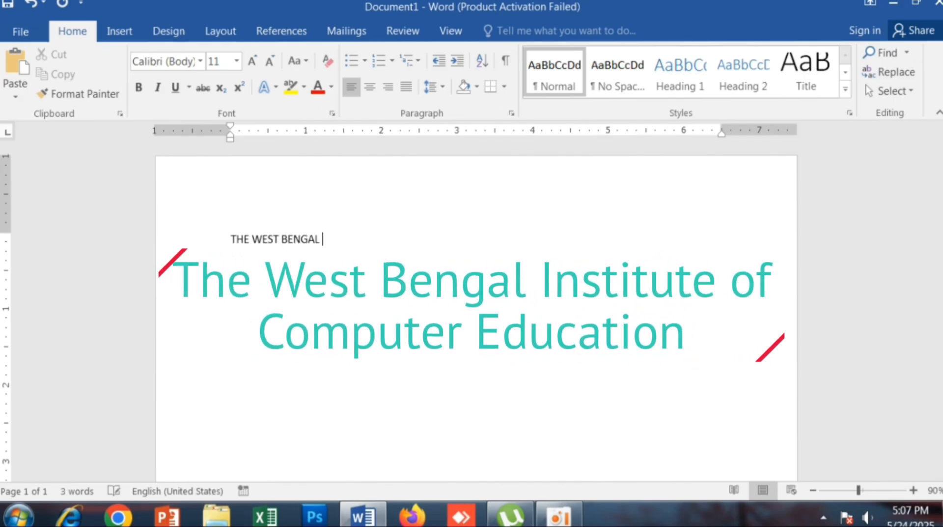
{"action": "type", "text": " IN"}
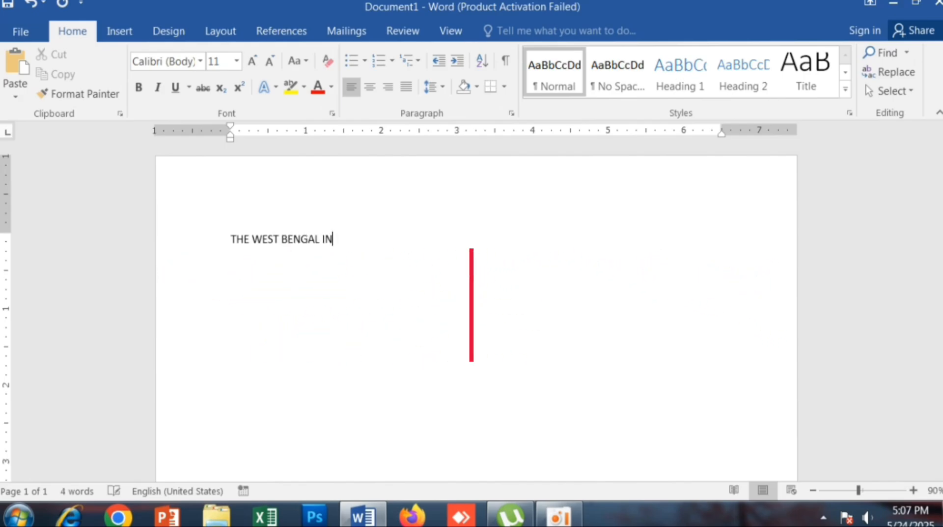
{"action": "type", "text": "STITUTE OF COMPUTER EDUCATION"}
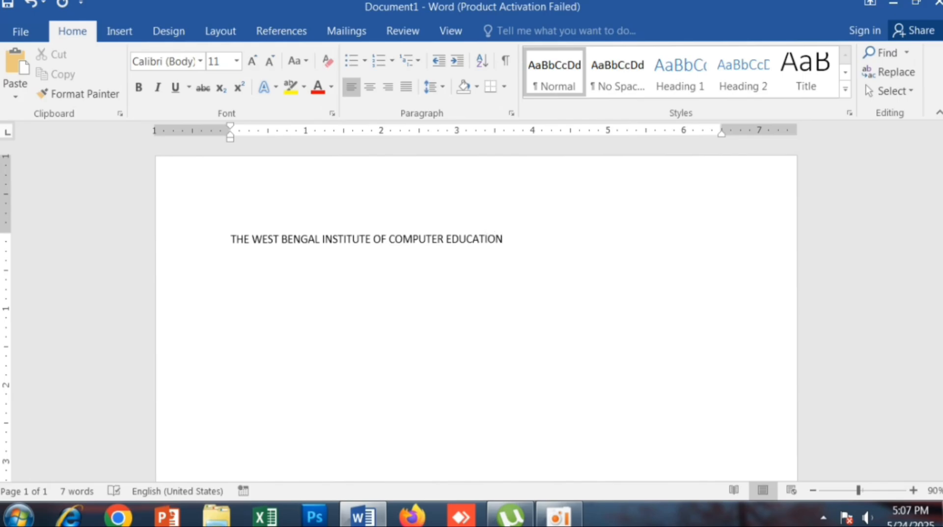
{"action": "left_click", "coordinate": [213, 243]}
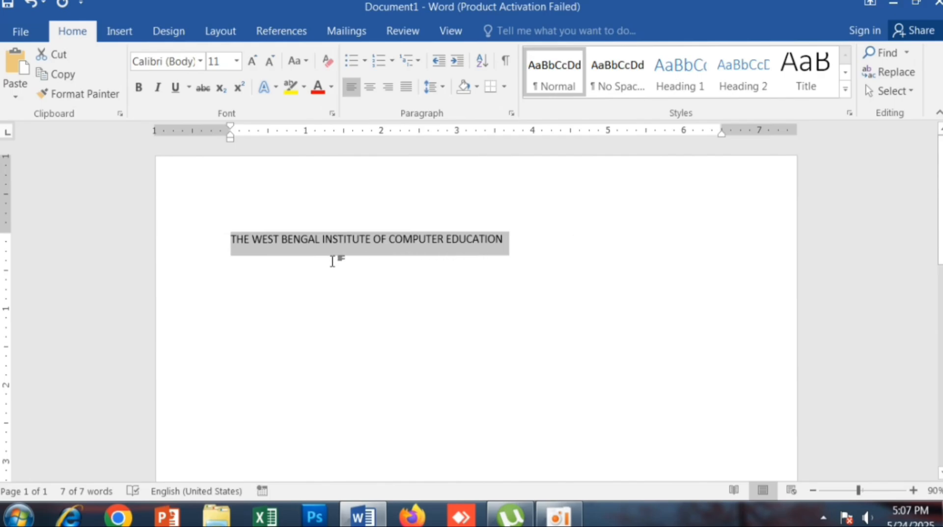
{"action": "left_click", "coordinate": [533, 248]}
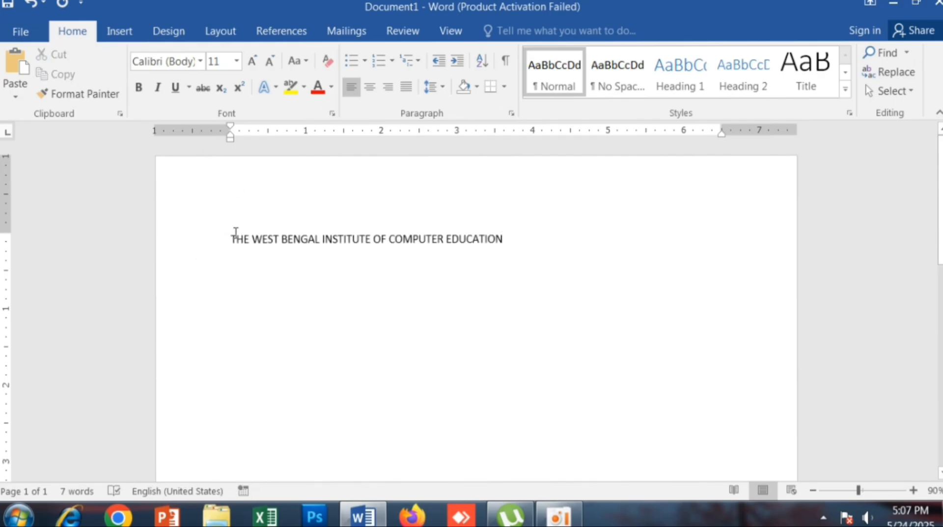
{"action": "left_click", "coordinate": [198, 249]}
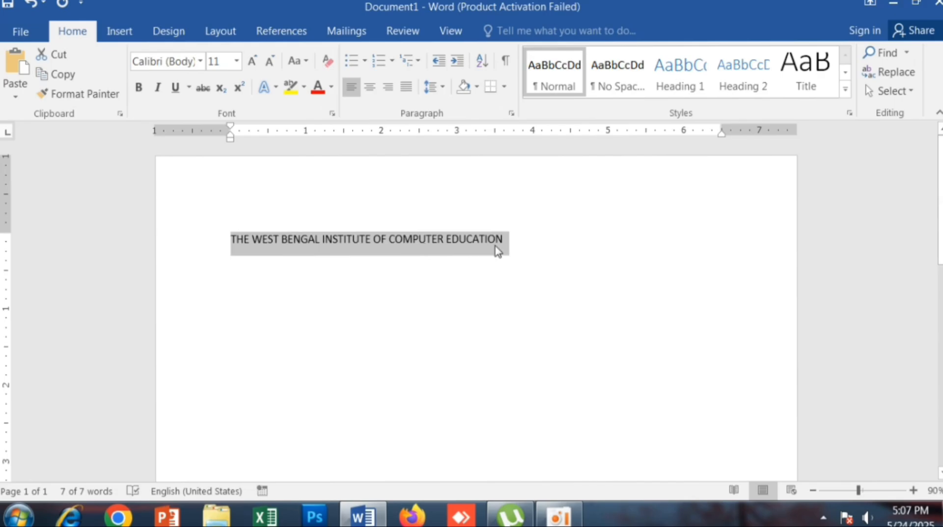
{"action": "left_click", "coordinate": [547, 240]}
- Enlarge the whole line of text to font size 16
{"action": "left_click", "coordinate": [206, 246]}
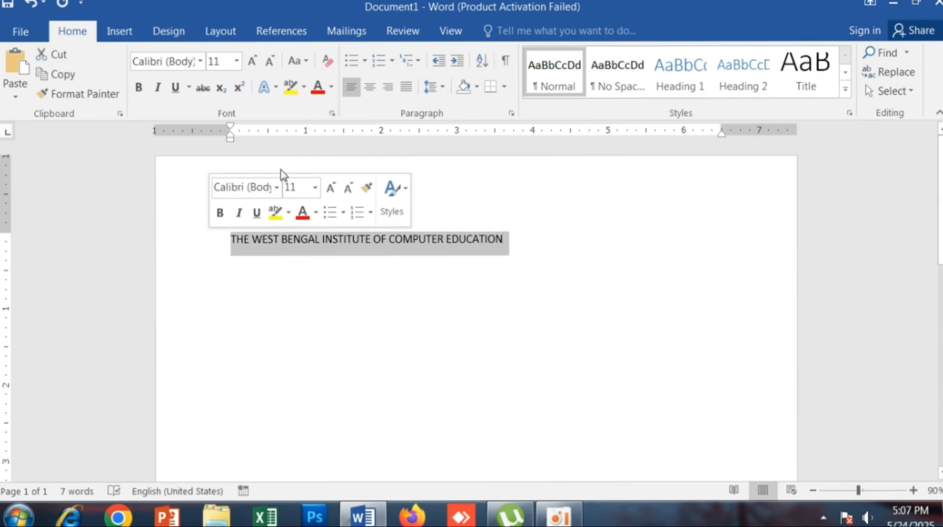
{"action": "left_click", "coordinate": [252, 61]}
{"action": "left_click", "coordinate": [252, 61]}
{"action": "left_click", "coordinate": [253, 61]}
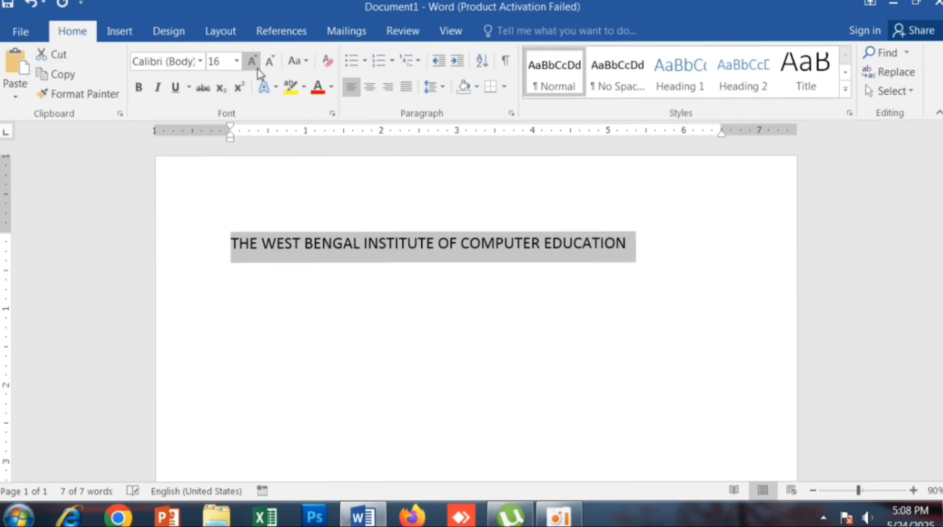
{"action": "left_click", "coordinate": [667, 320]}
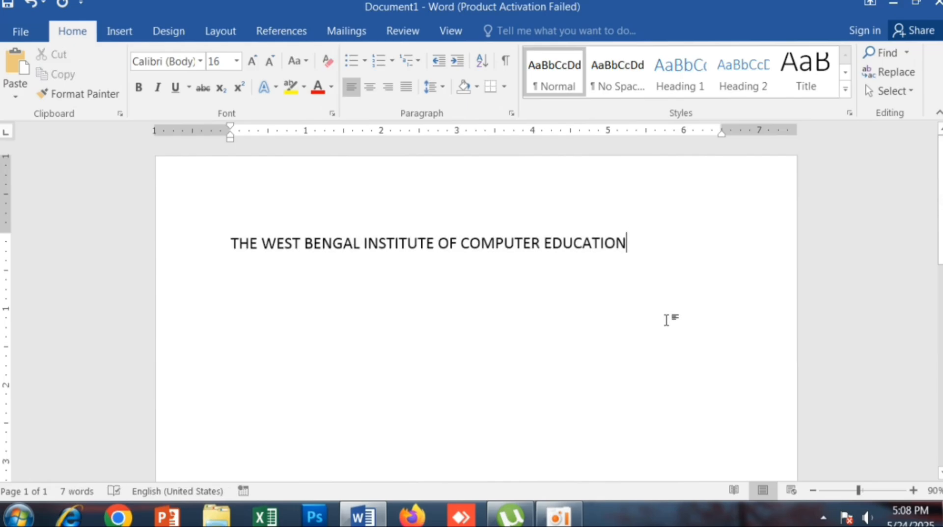
- Copy the whole enlarged line to the clipboard
{"action": "left_click", "coordinate": [216, 249]}
{"action": "key", "text": "ctrl+c"}
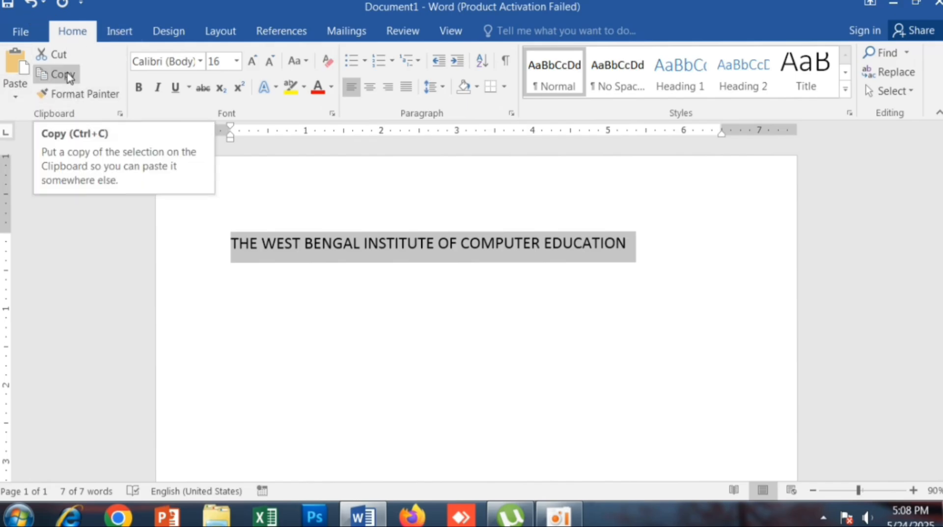
{"action": "left_click", "coordinate": [66, 86]}
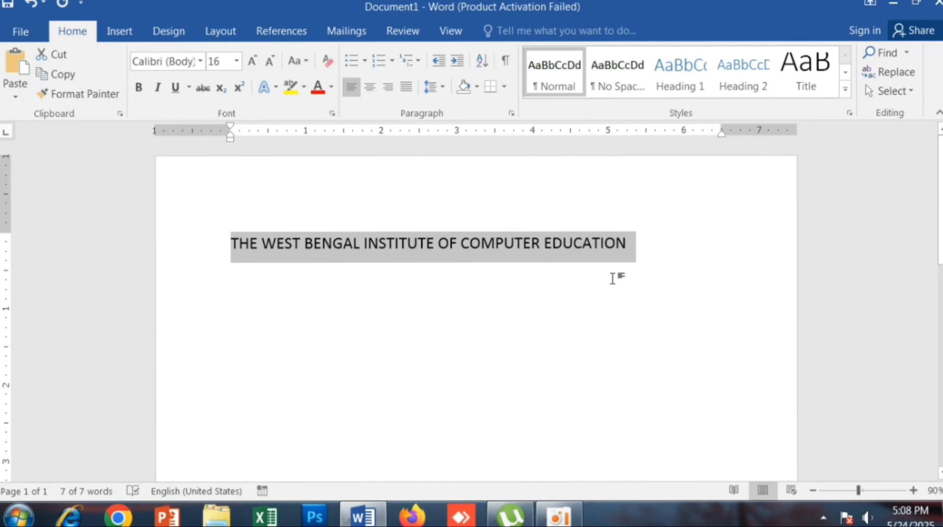
- Paste the copied line ten times below the original, each copy on its own line
{"action": "left_click", "coordinate": [651, 244]}
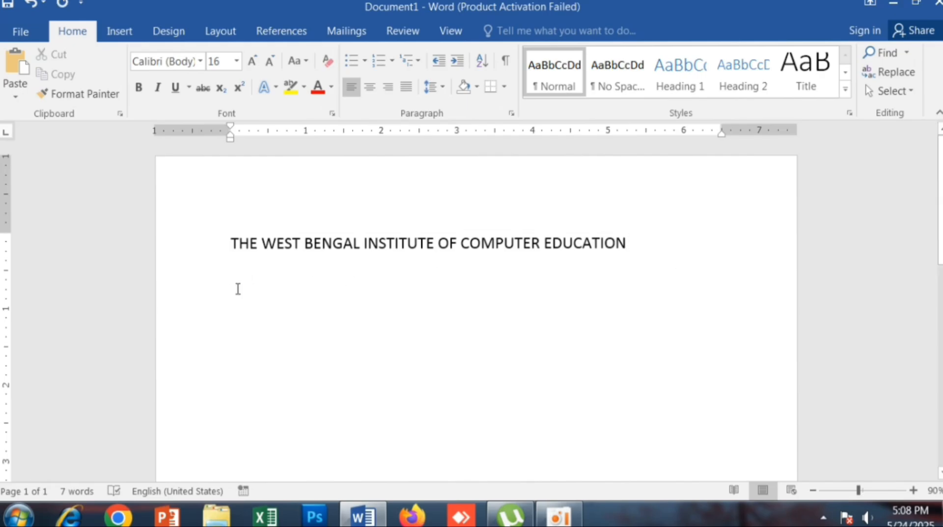
{"action": "left_click", "coordinate": [16, 67]}
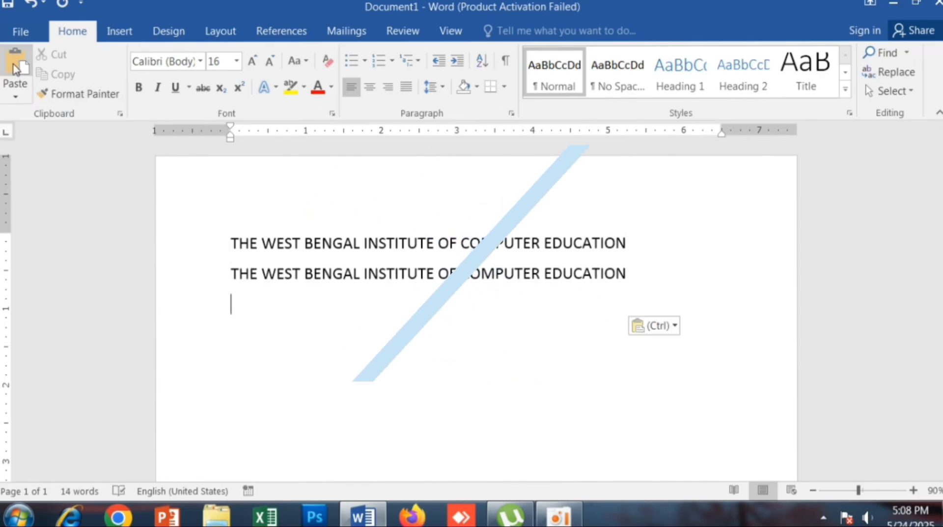
{"action": "key", "text": "ctrl+v"}
{"action": "key", "text": "ctrl+v"}
{"action": "key", "text": "ctrl+v"}
{"action": "key", "text": "ctrl+v"}
{"action": "key", "text": "ctrl+v"}
{"action": "key", "text": "ctrl+v"}
{"action": "key", "text": "ctrl+v"}
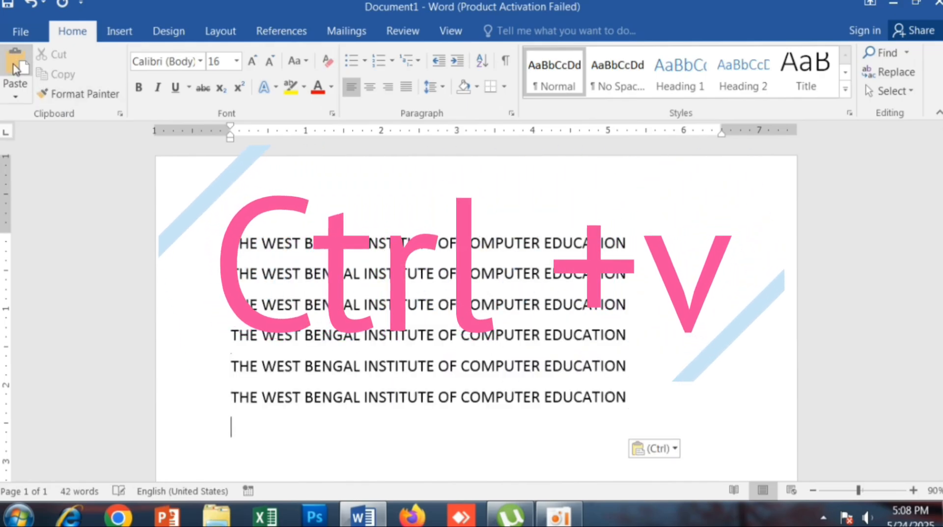
{"action": "key", "text": "ctrl+v"}
{"action": "key", "text": "ctrl+v"}
{"action": "key", "text": "ctrl+v"}
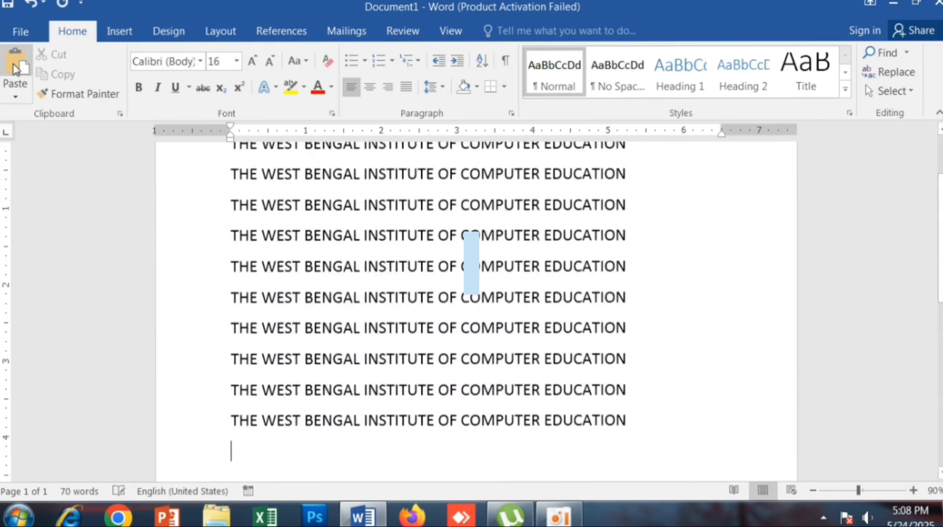
{"action": "scroll", "coordinate": [402, 303], "scroll_direction": "up", "scroll_amount": 3}
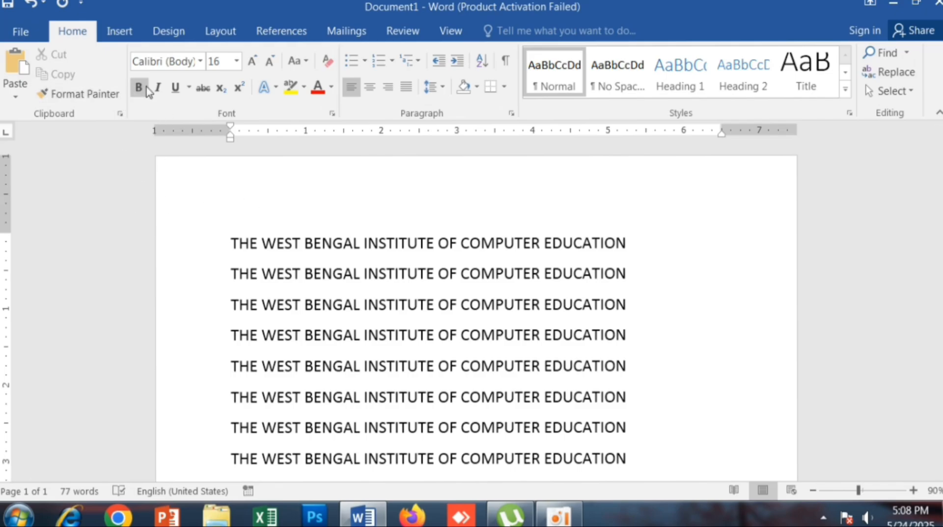
{"action": "scroll", "coordinate": [421, 263], "scroll_direction": "down", "scroll_amount": 5}
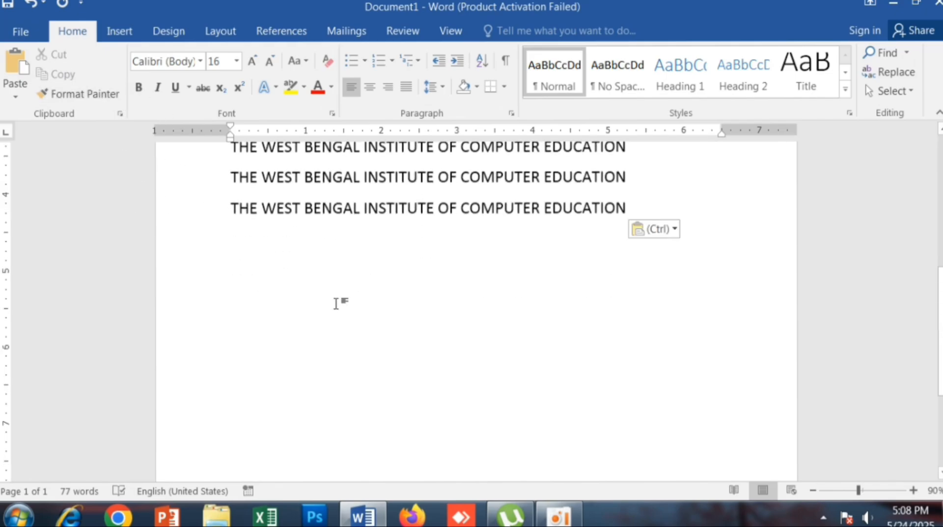
{"action": "left_click_drag", "start_coordinate": [202, 184], "coordinate": [549, 203]}
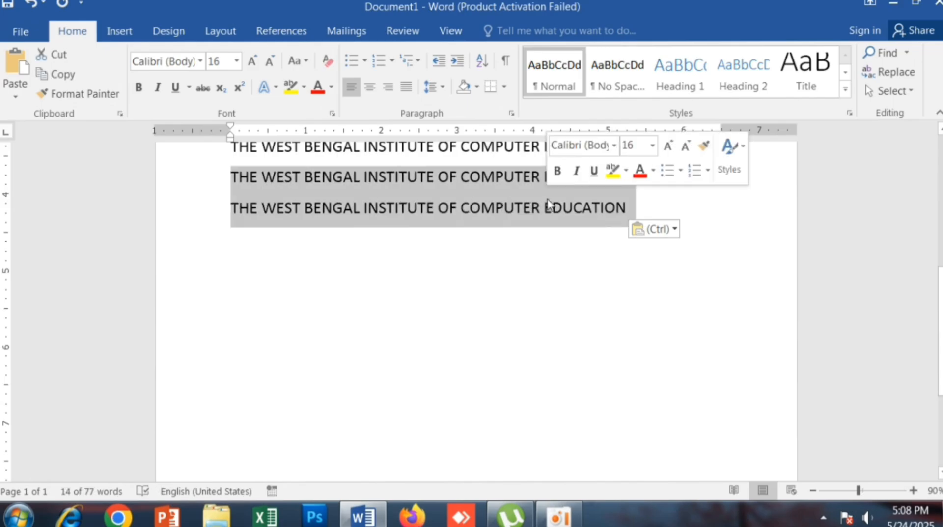
{"action": "left_click", "coordinate": [438, 285]}
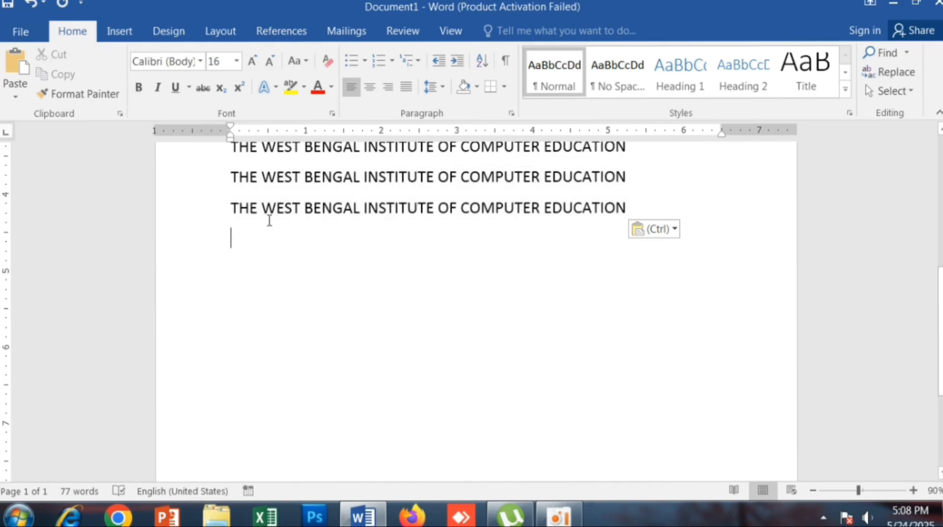
{"action": "left_click_drag", "start_coordinate": [200, 181], "coordinate": [573, 217]}
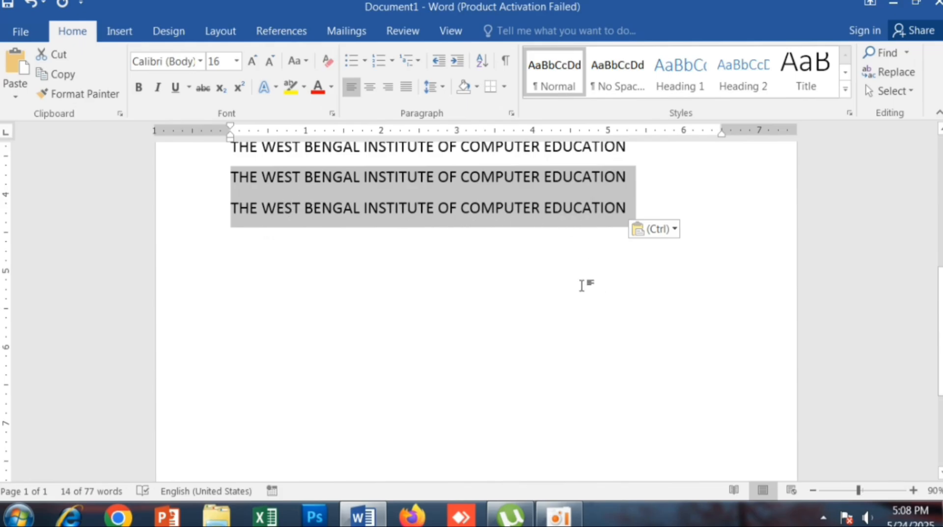
{"action": "left_click", "coordinate": [560, 269]}
{"action": "left_click_drag", "start_coordinate": [224, 182], "coordinate": [471, 255]}
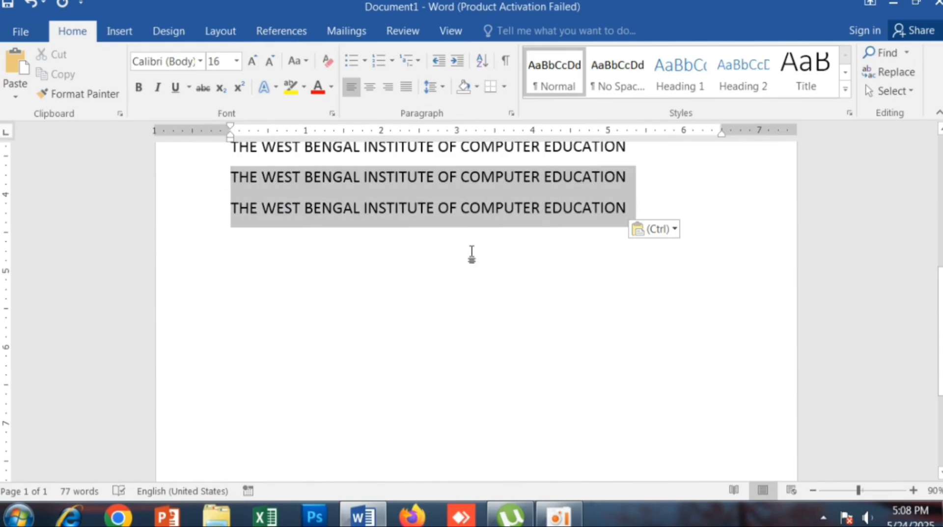
{"action": "left_click", "coordinate": [333, 249]}
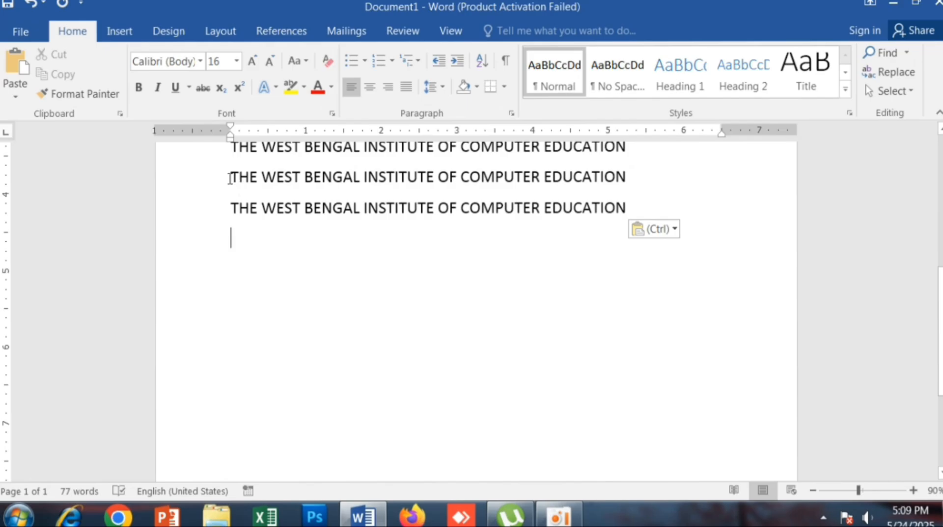
{"action": "left_click_drag", "start_coordinate": [229, 178], "coordinate": [631, 212]}
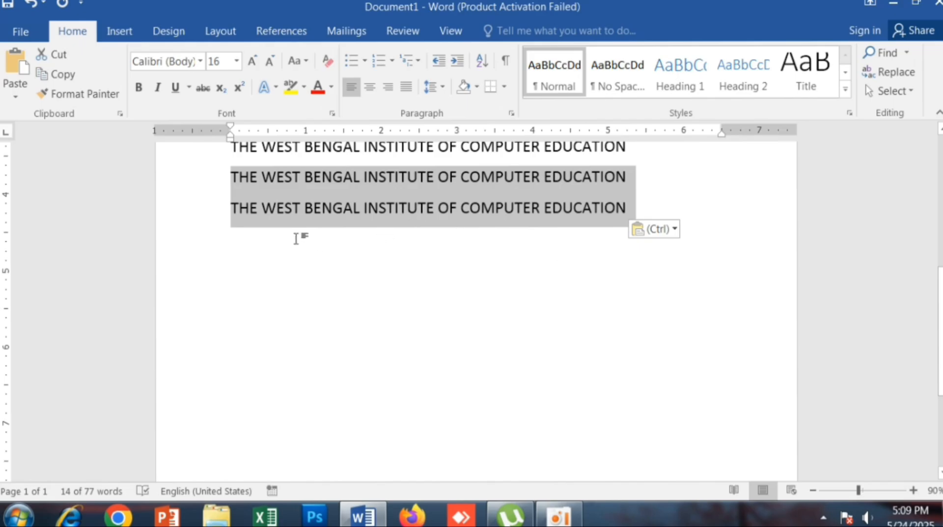
{"action": "left_click", "coordinate": [261, 229]}
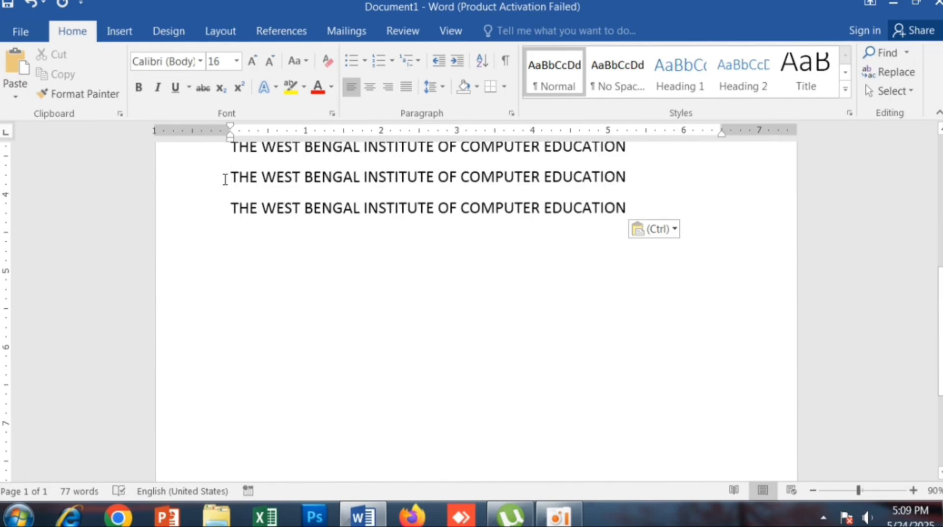
- Cut the last two lines of text out of the document
{"action": "scroll", "coordinate": [264, 238], "scroll_direction": "up", "scroll_amount": 3}
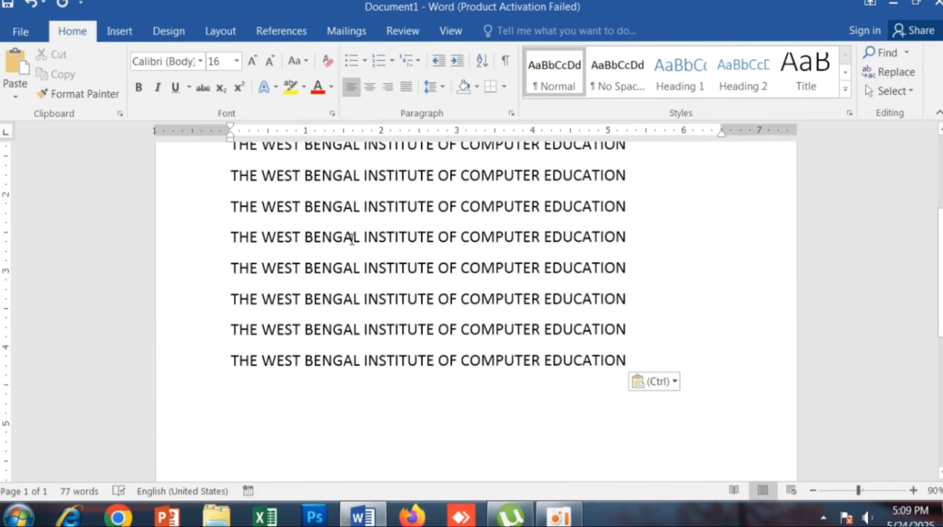
{"action": "scroll", "coordinate": [353, 251], "scroll_direction": "down", "scroll_amount": 2}
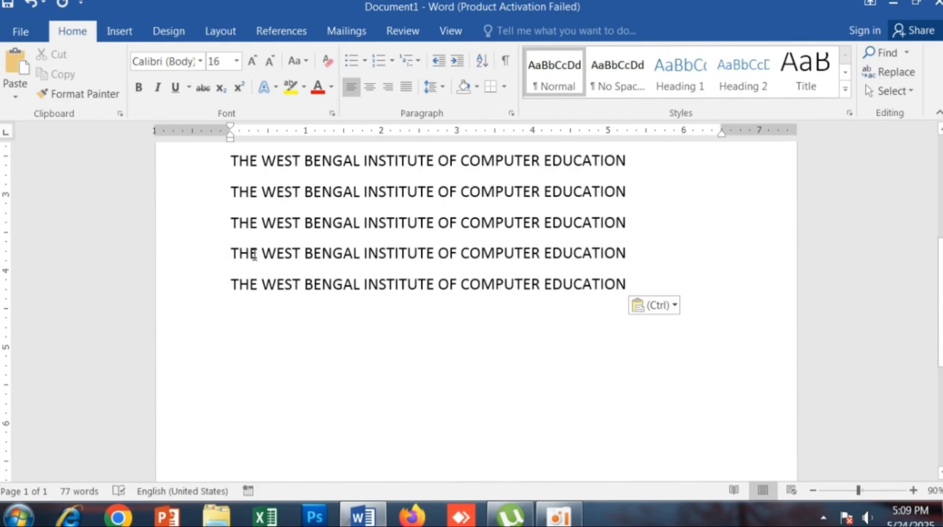
{"action": "left_click_drag", "start_coordinate": [254, 254], "coordinate": [637, 283]}
{"action": "key", "text": "ctrl+c"}
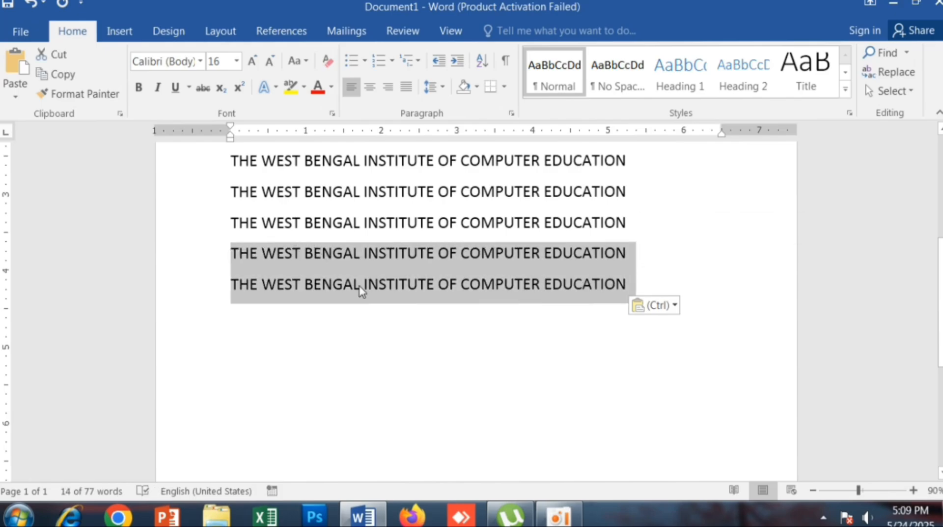
{"action": "left_click", "coordinate": [58, 55]}
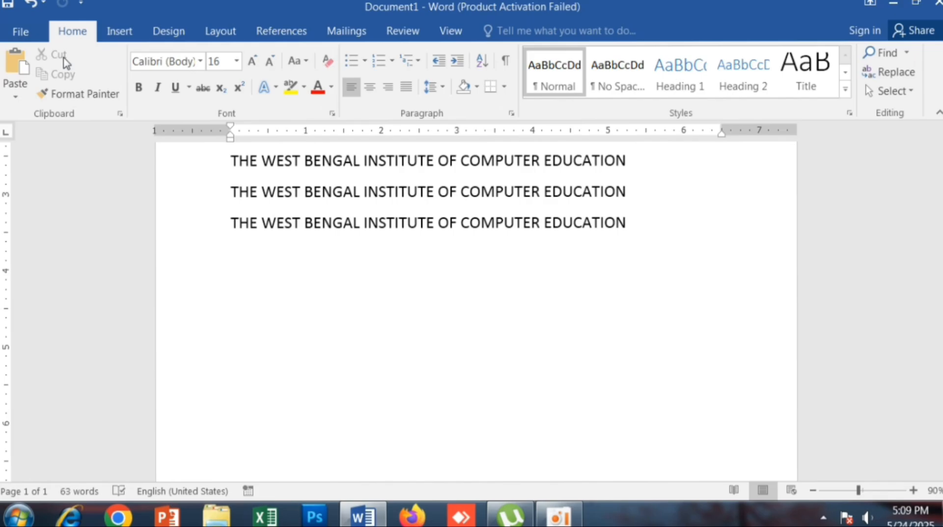
- Add four blank lines after the remaining text and paste the two cut lines below them
{"action": "key", "text": "Return"}
{"action": "key", "text": "Return"}
{"action": "key", "text": "Return"}
{"action": "key", "text": "Return"}
{"action": "key", "text": "ctrl+v"}
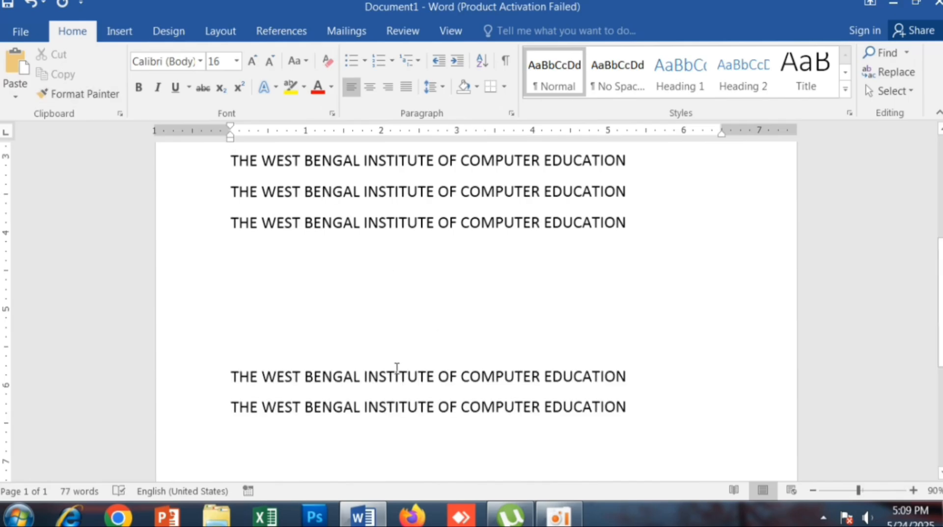
{"action": "scroll", "coordinate": [396, 371], "scroll_direction": "down", "scroll_amount": 1}
{"action": "scroll", "coordinate": [389, 322], "scroll_direction": "up", "scroll_amount": 3}
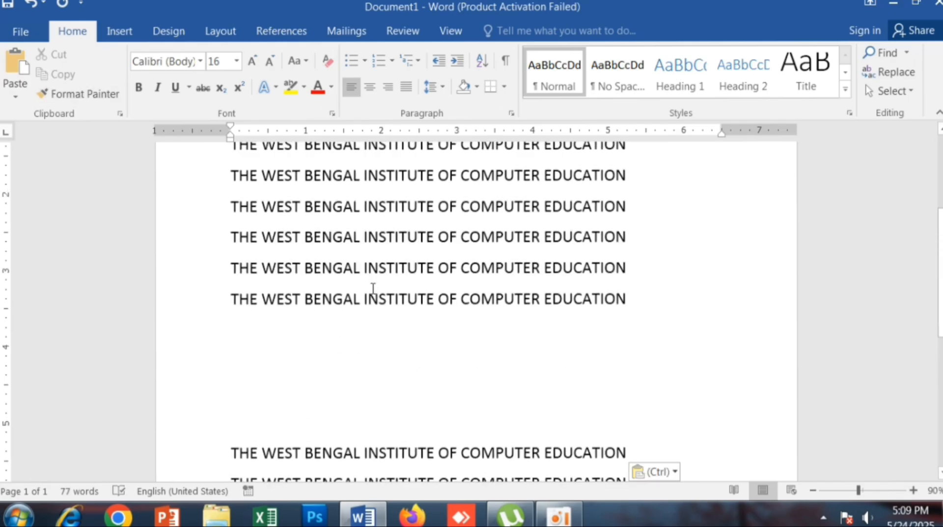
{"action": "scroll", "coordinate": [373, 295], "scroll_direction": "down", "scroll_amount": 3}
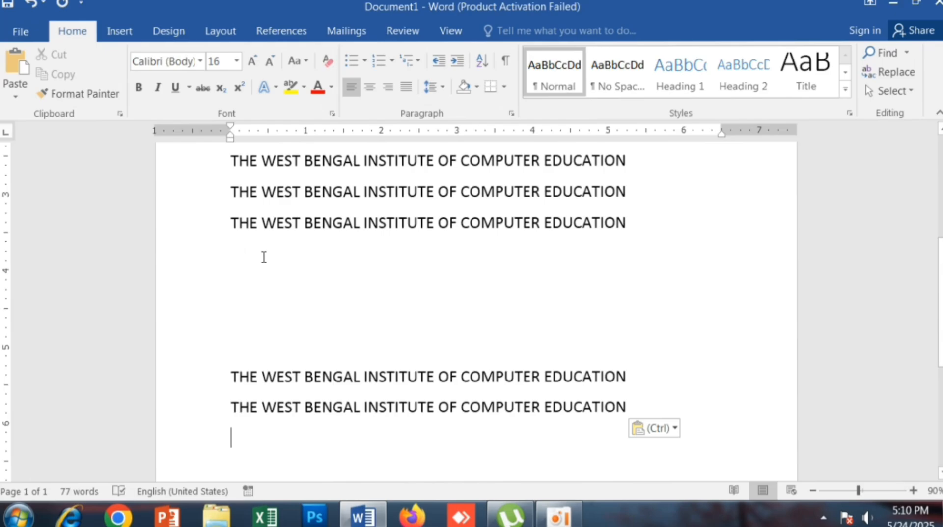
{"action": "left_click", "coordinate": [254, 268]}
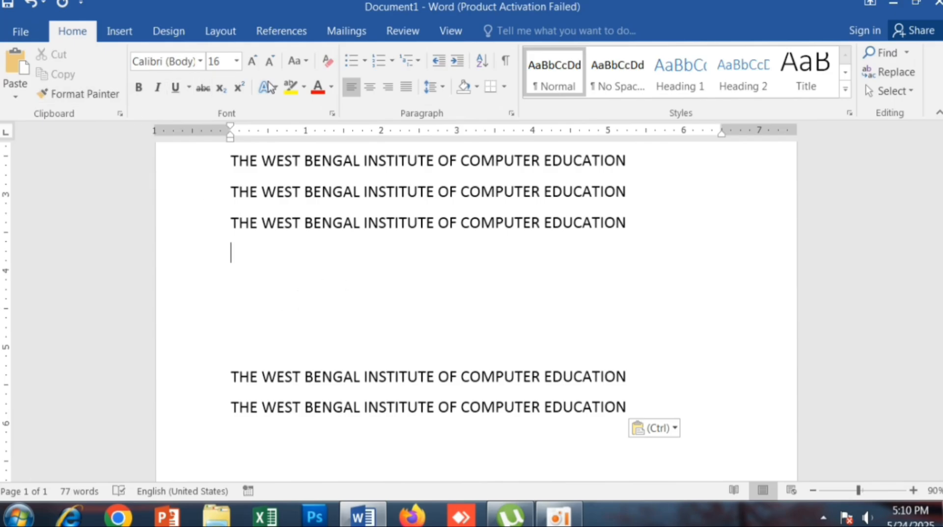
- Change the font of the document's first line of text to Adobe Fan Heiti Std B
{"action": "scroll", "coordinate": [333, 292], "scroll_direction": "up", "scroll_amount": 5}
{"action": "scroll", "coordinate": [333, 291], "scroll_direction": "up", "scroll_amount": 2}
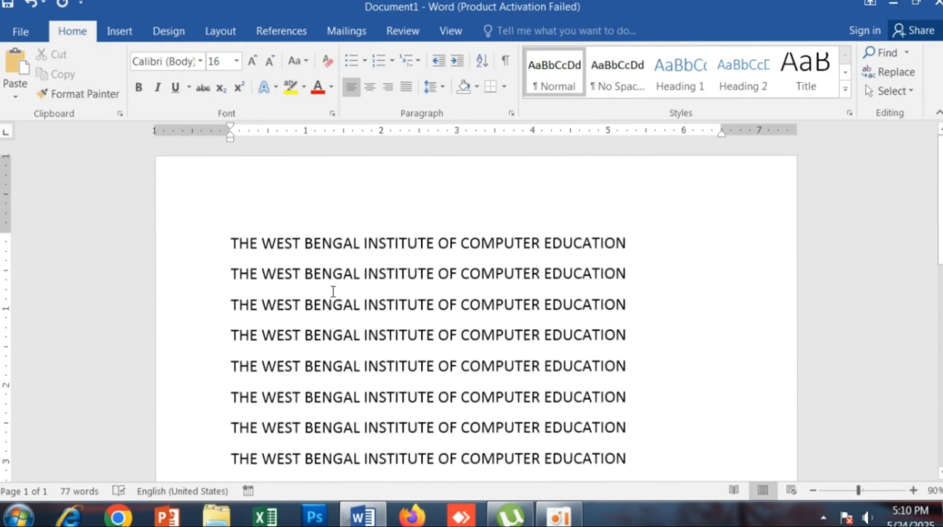
{"action": "left_click", "coordinate": [205, 246]}
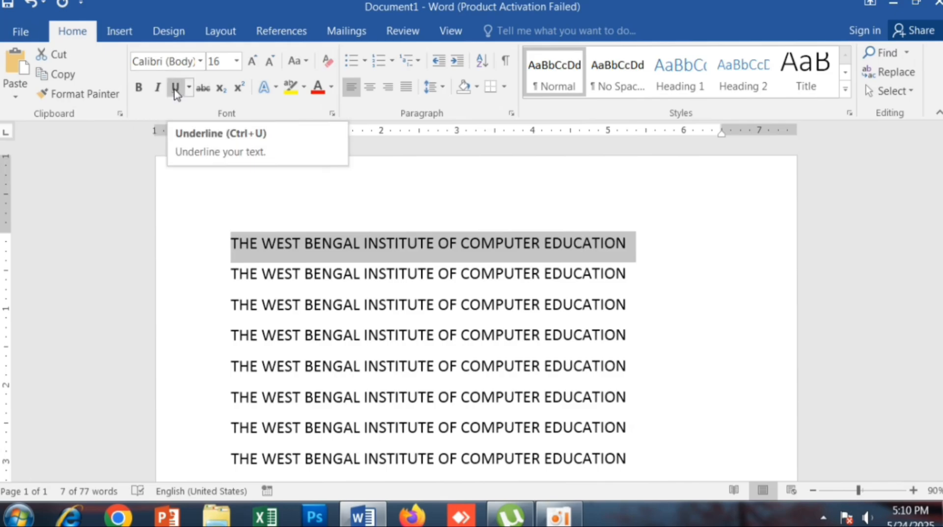
{"action": "left_click", "coordinate": [201, 63]}
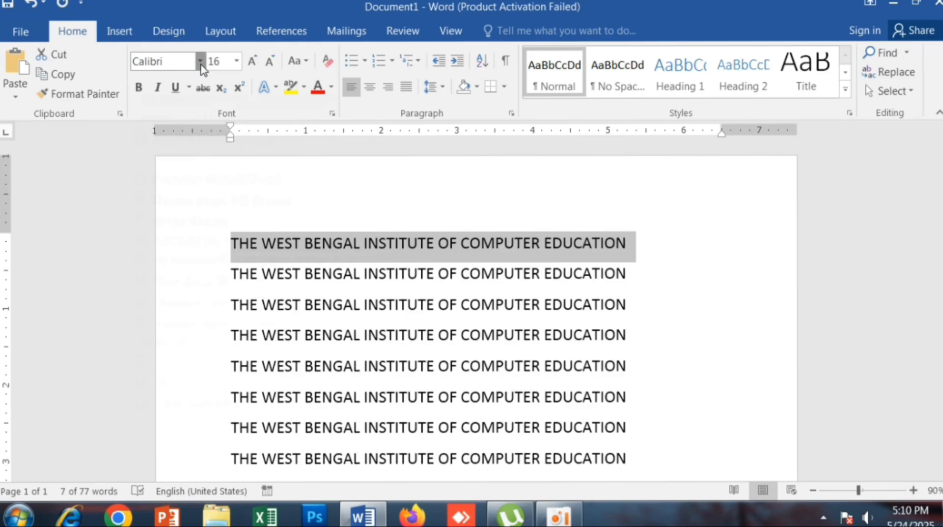
{"action": "scroll", "coordinate": [214, 246], "scroll_direction": "down", "scroll_amount": 2}
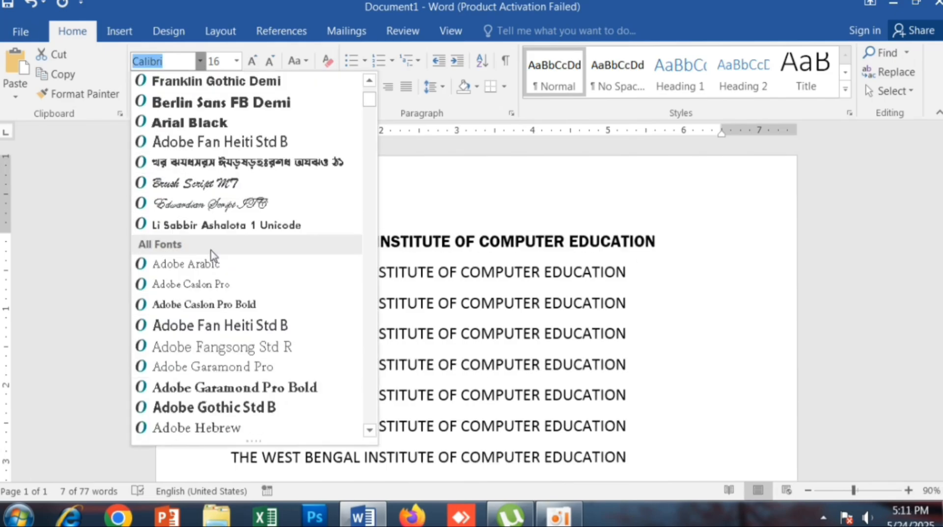
{"action": "scroll", "coordinate": [241, 292], "scroll_direction": "down", "scroll_amount": 1}
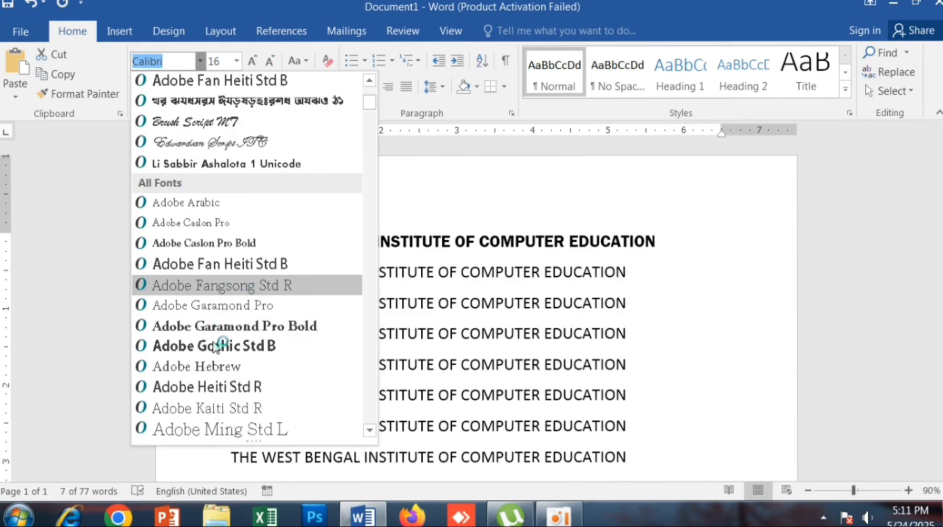
{"action": "scroll", "coordinate": [214, 366], "scroll_direction": "down", "scroll_amount": 3}
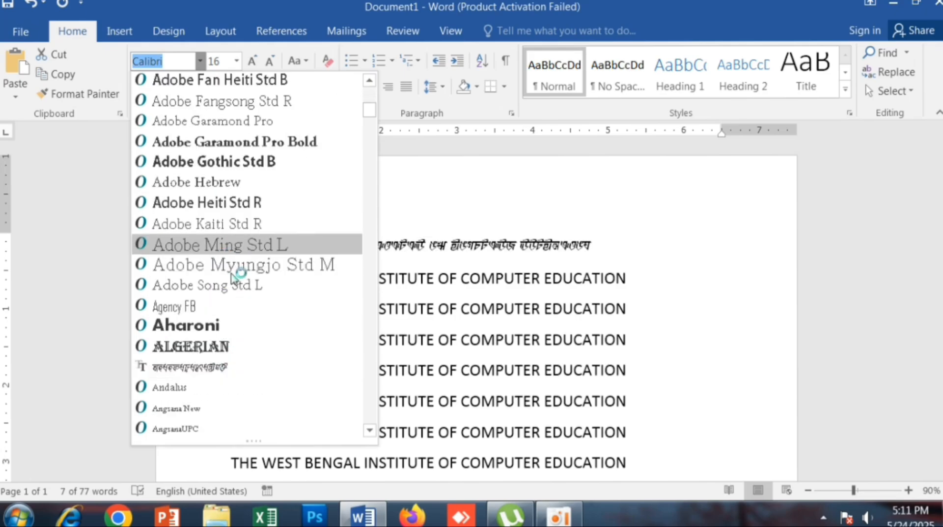
{"action": "scroll", "coordinate": [232, 288], "scroll_direction": "up", "scroll_amount": 3}
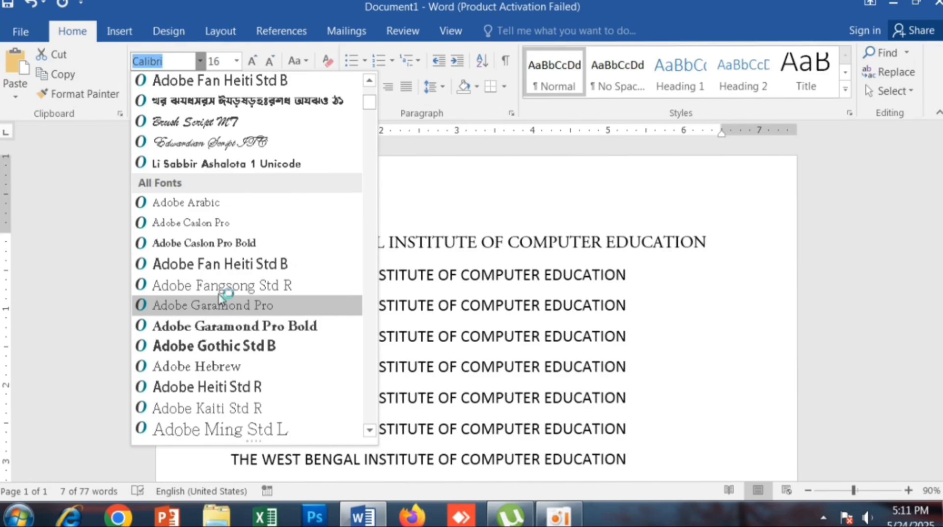
{"action": "left_click", "coordinate": [224, 265]}
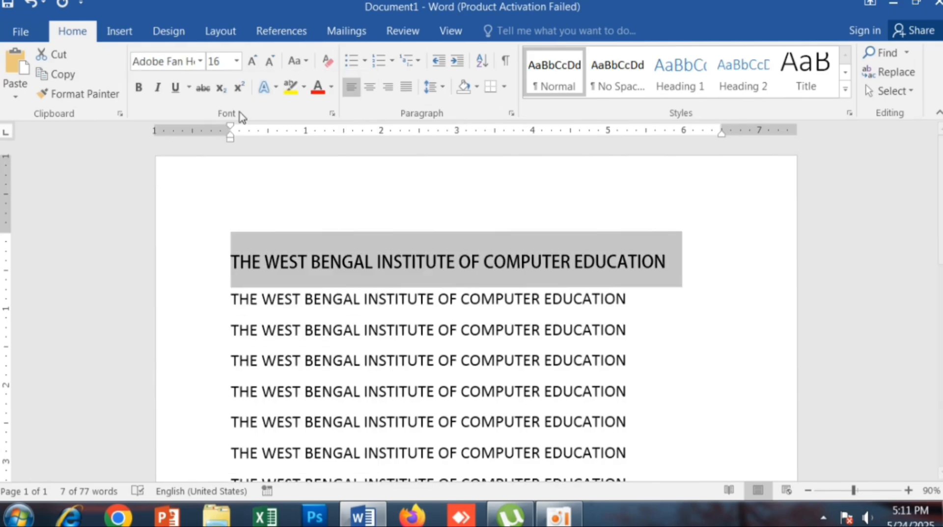
{"action": "left_click", "coordinate": [332, 329]}
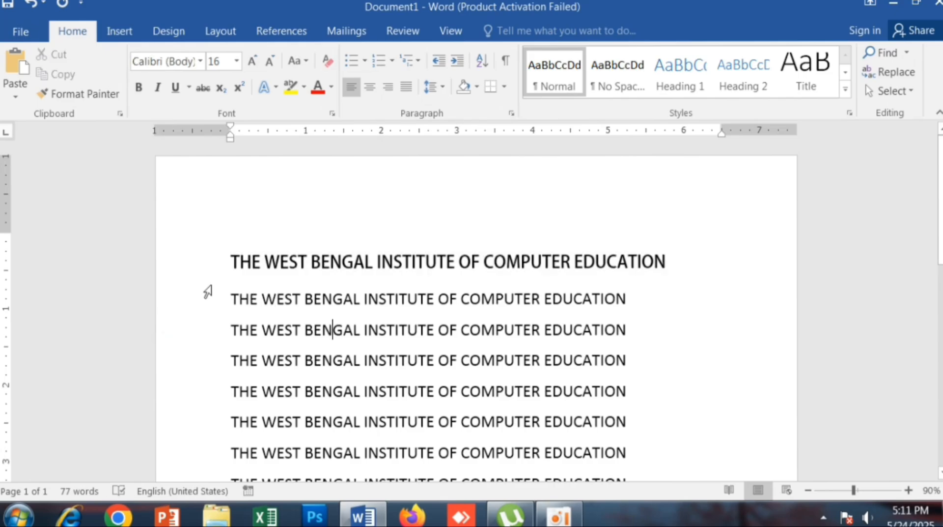
- Set the font of the first line of text to Bernard MT Condensed
{"action": "left_click", "coordinate": [215, 268]}
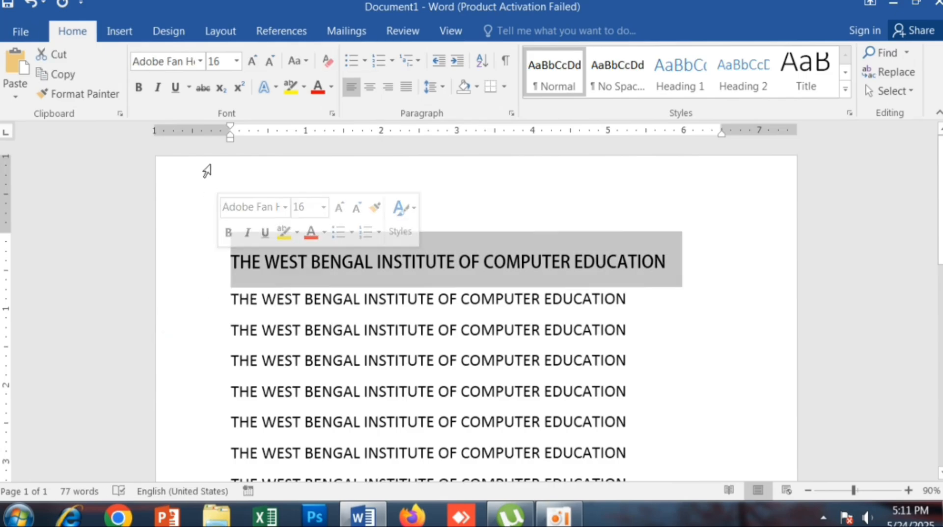
{"action": "left_click", "coordinate": [200, 61]}
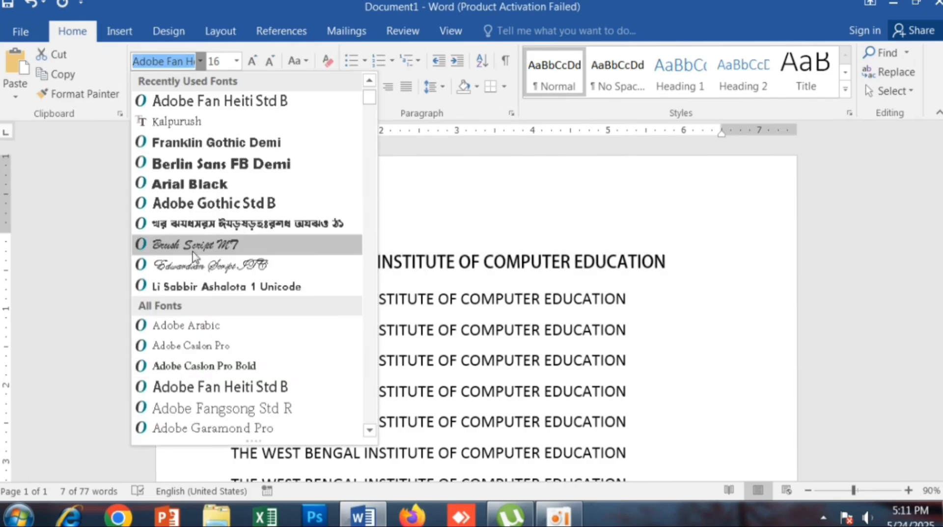
{"action": "scroll", "coordinate": [222, 280], "scroll_direction": "down", "scroll_amount": 3}
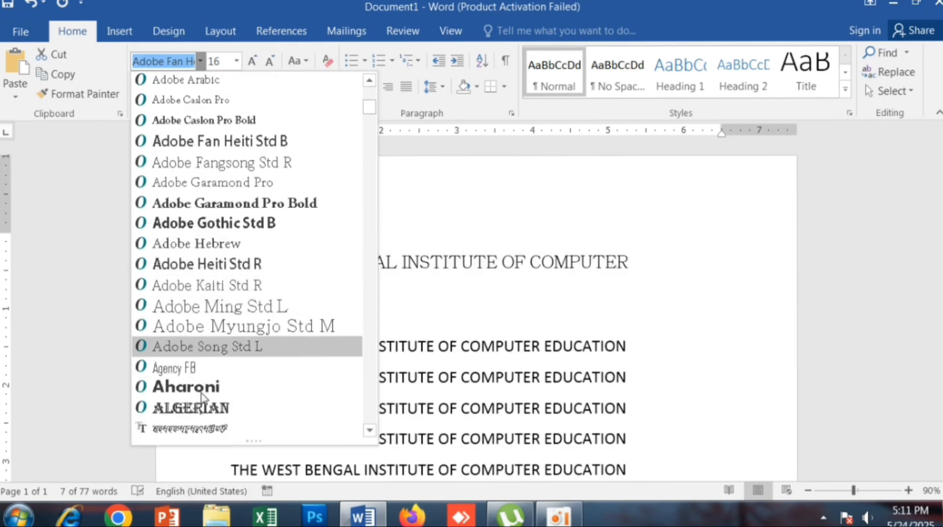
{"action": "scroll", "coordinate": [210, 336], "scroll_direction": "down", "scroll_amount": 7}
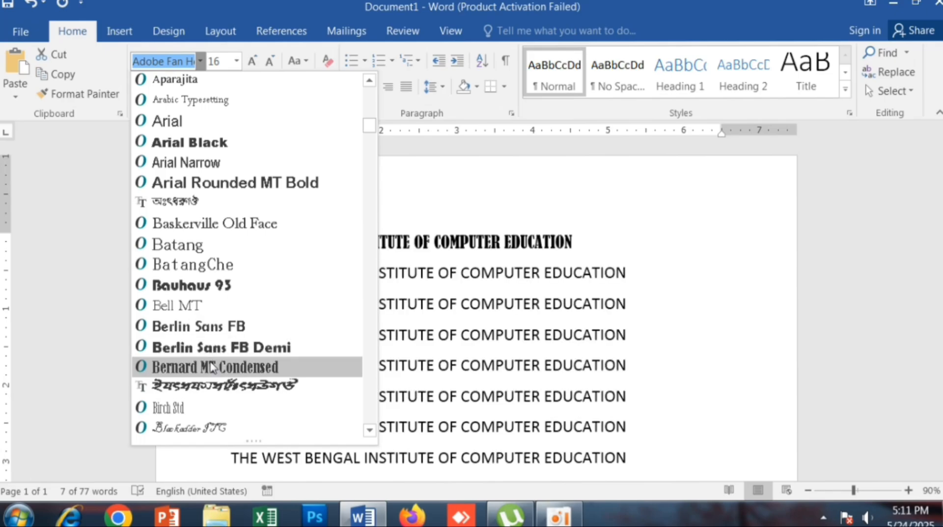
{"action": "left_click", "coordinate": [211, 367]}
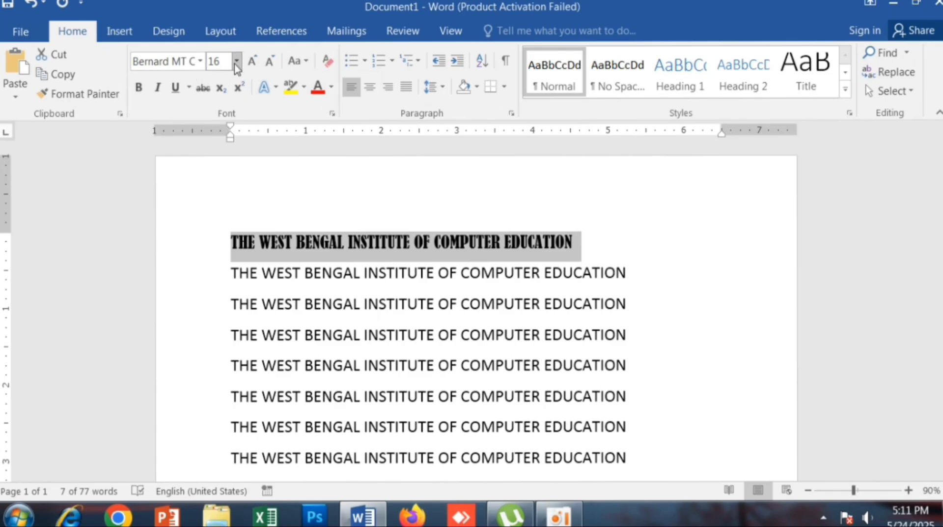
- Set the font size of the second line of text to 28
{"action": "left_click", "coordinate": [200, 279]}
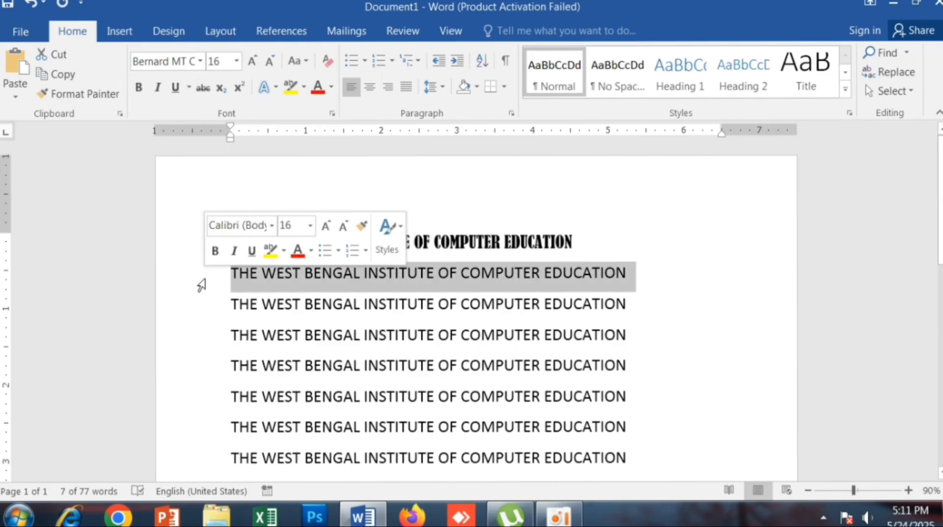
{"action": "left_click", "coordinate": [237, 61]}
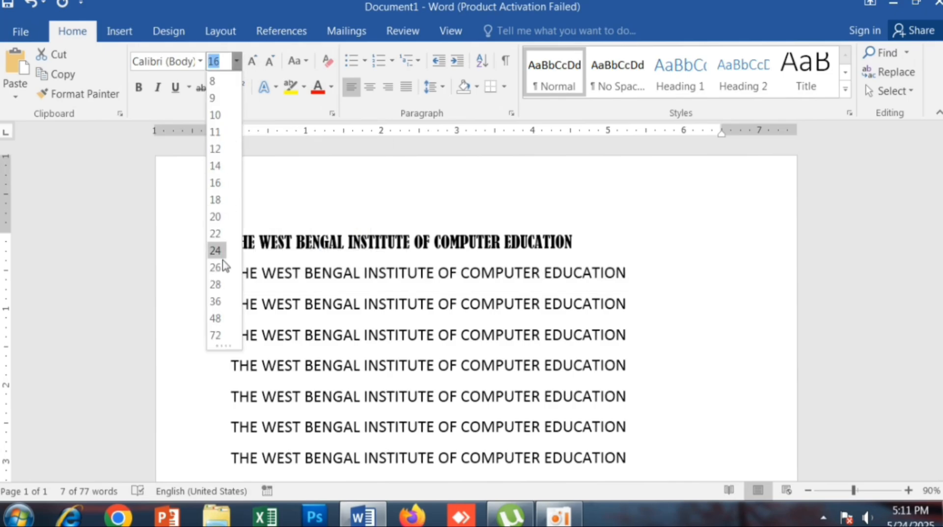
{"action": "left_click", "coordinate": [216, 286]}
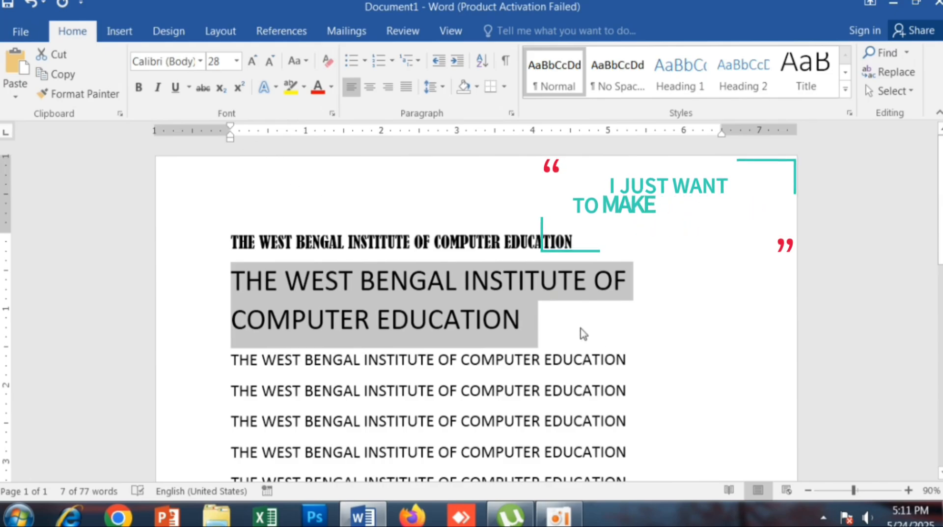
{"action": "left_click", "coordinate": [535, 332]}
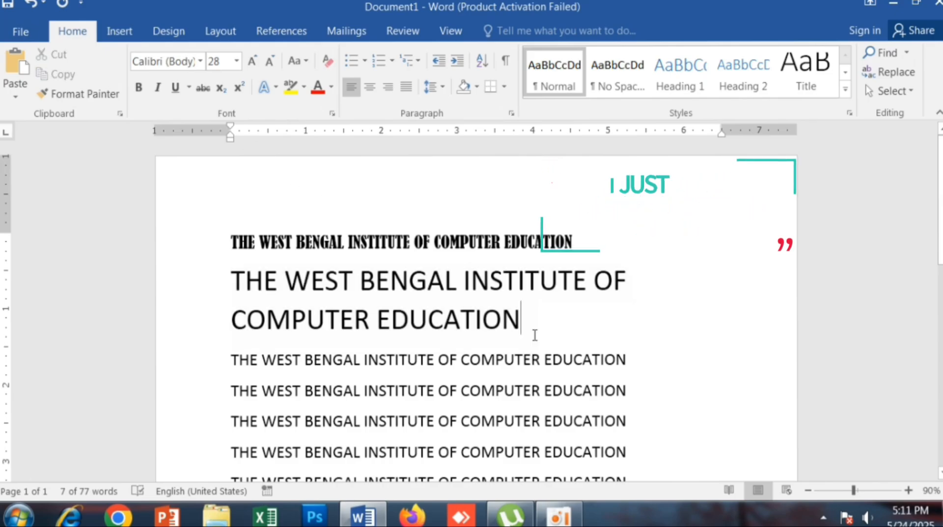
- Increase the third line's font size stepwise to 24 and decrease it stepwise back to 16
{"action": "left_click", "coordinate": [222, 362]}
{"action": "left_click", "coordinate": [195, 376]}
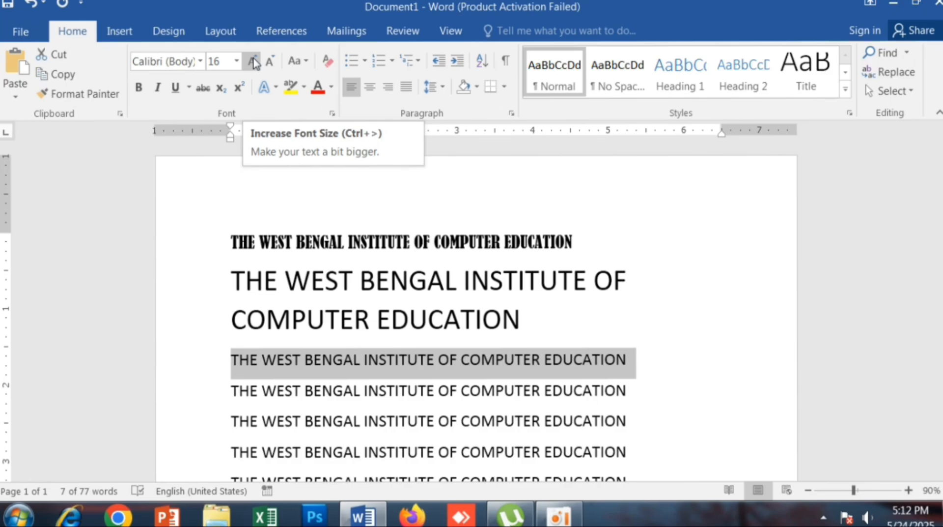
{"action": "left_click", "coordinate": [254, 62]}
{"action": "left_click", "coordinate": [254, 62]}
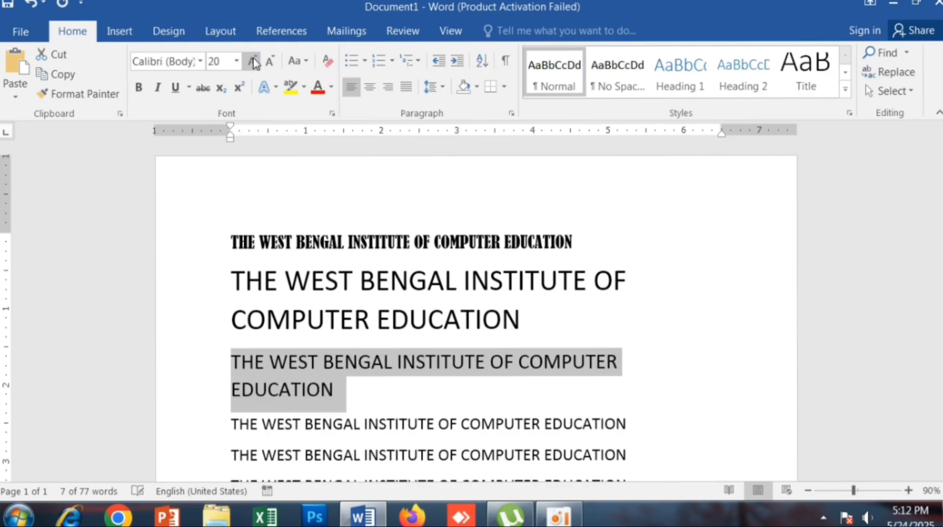
{"action": "left_click", "coordinate": [254, 62]}
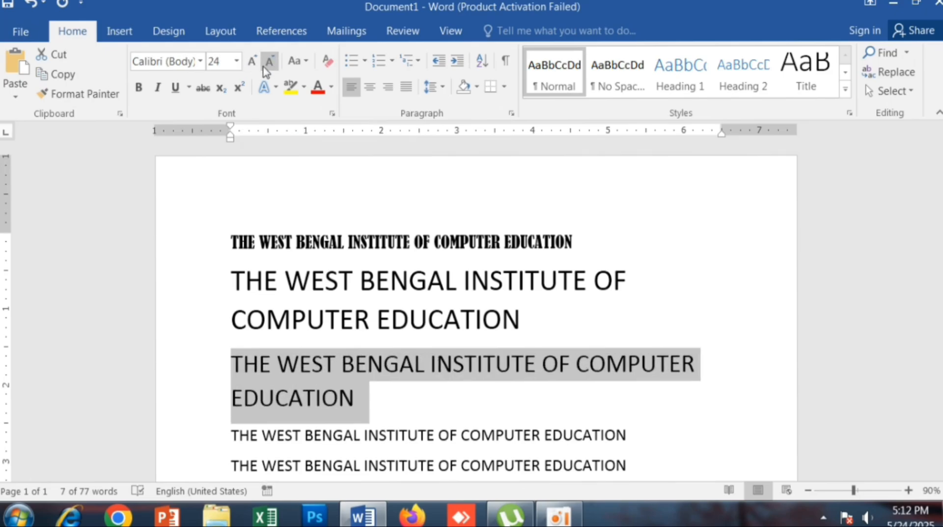
{"action": "left_click", "coordinate": [269, 62]}
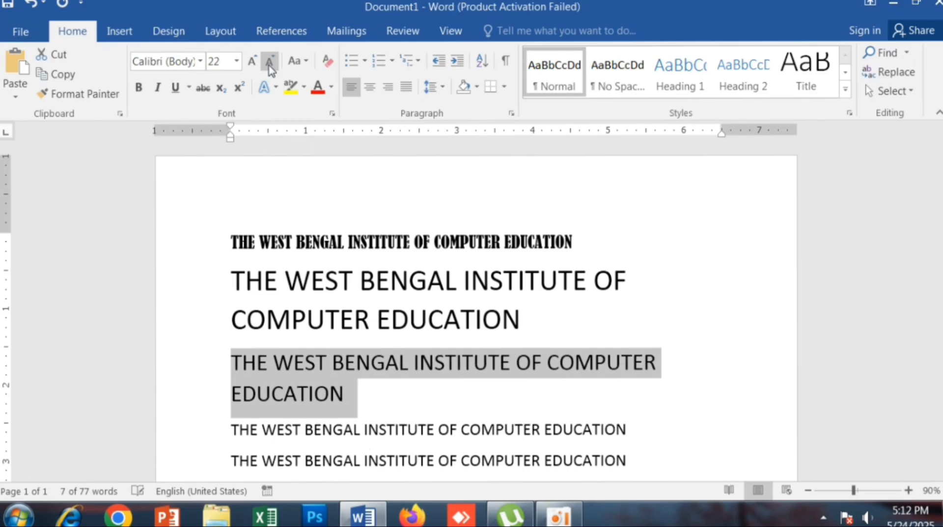
{"action": "left_click", "coordinate": [269, 62]}
{"action": "left_click", "coordinate": [270, 62]}
{"action": "left_click", "coordinate": [269, 63]}
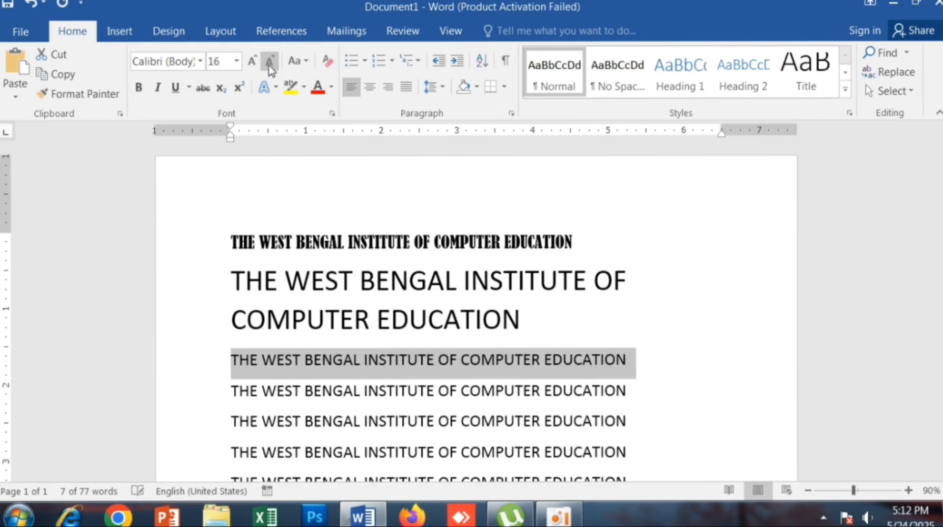
- Make the third line of text bold and the fourth line italic
{"action": "scroll", "coordinate": [248, 236], "scroll_direction": "down", "scroll_amount": 1}
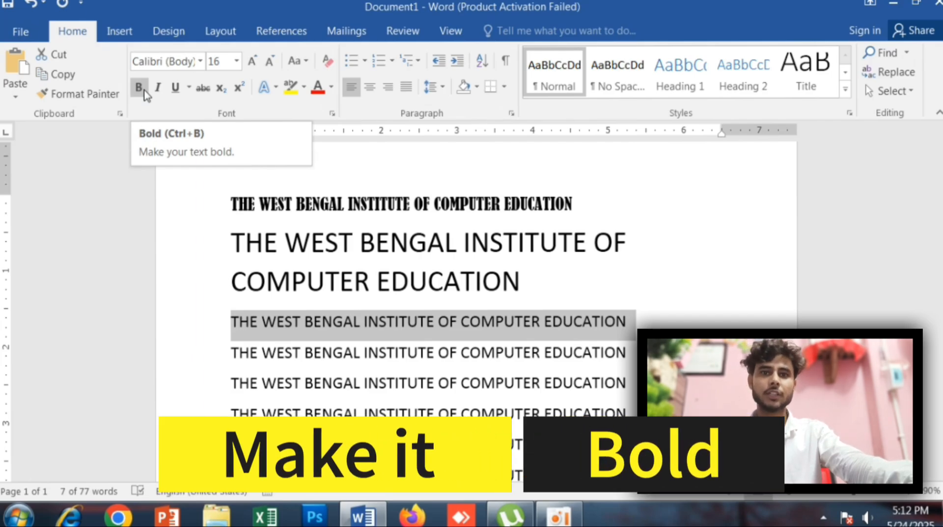
{"action": "left_click", "coordinate": [139, 88]}
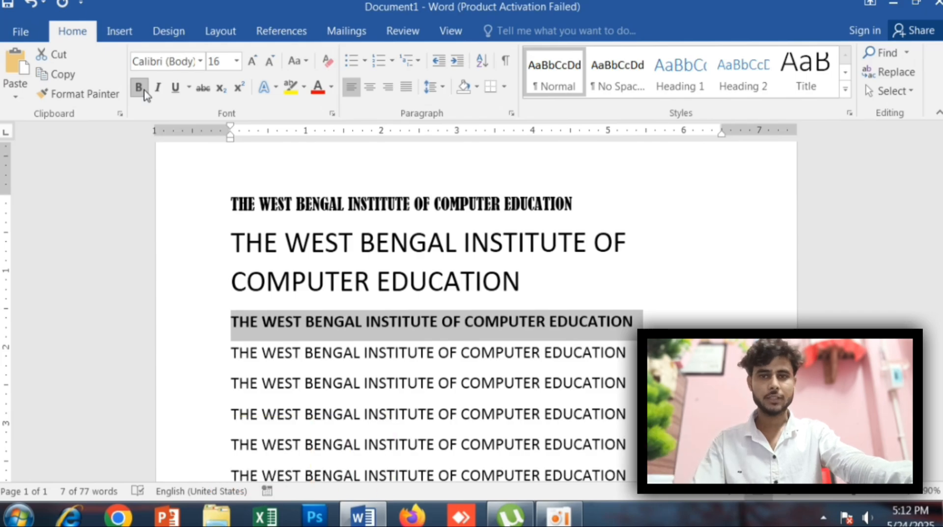
{"action": "left_click", "coordinate": [203, 366]}
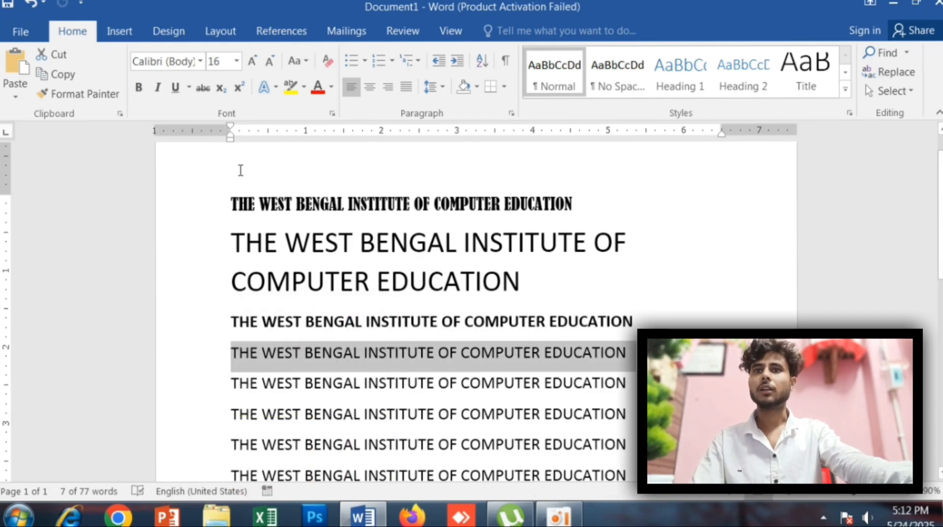
{"action": "left_click", "coordinate": [158, 88]}
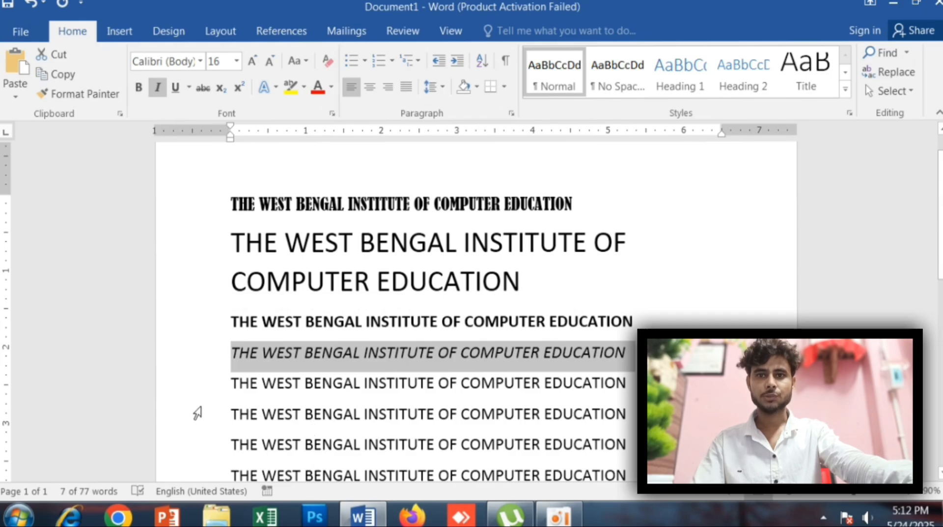
- Underline the fifth line of text, directly below the italic one
{"action": "left_click", "coordinate": [199, 388]}
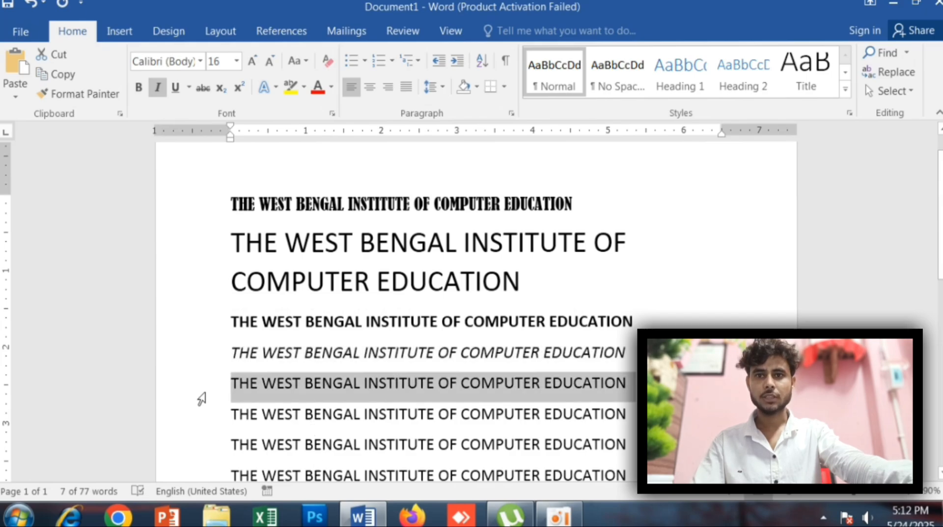
{"action": "left_click", "coordinate": [175, 88]}
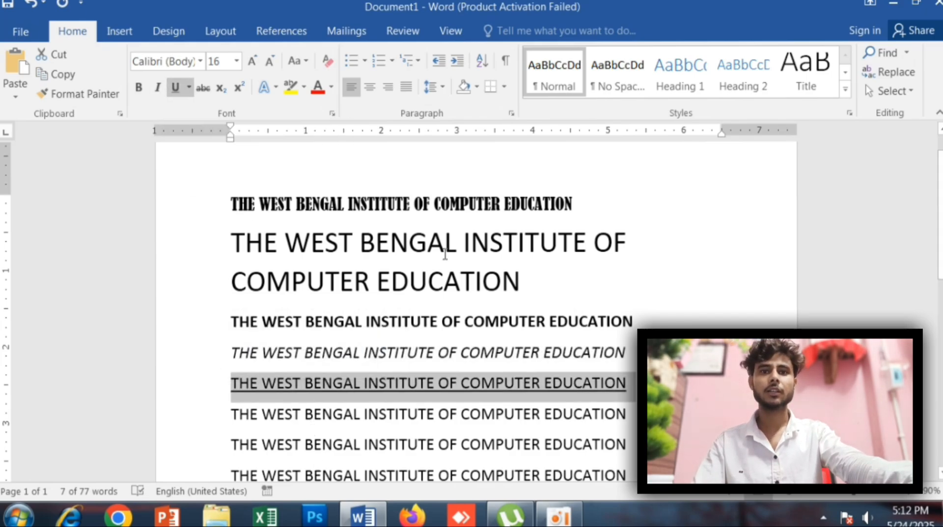
- Center the Bernard MT Condensed line at the start of the document and underline it
{"action": "left_click_drag", "start_coordinate": [223, 197], "coordinate": [555, 202]}
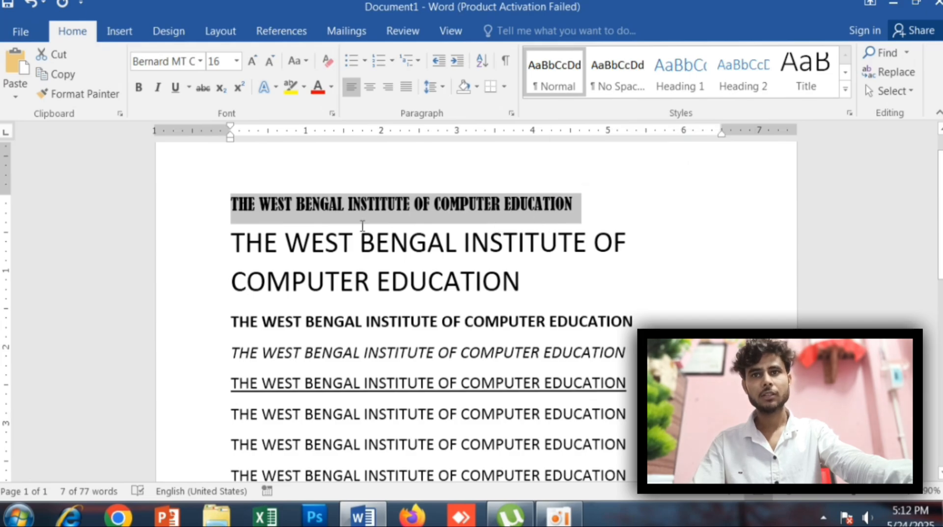
{"action": "left_click", "coordinate": [369, 87]}
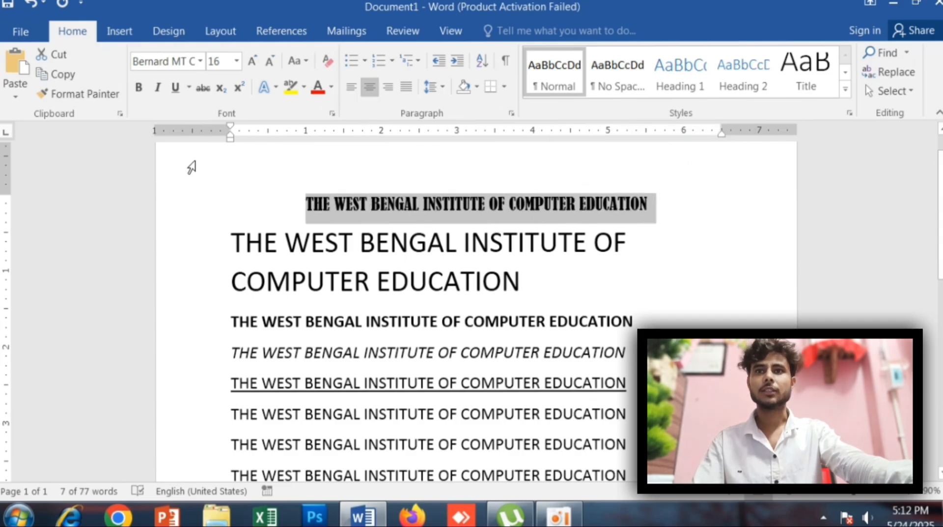
{"action": "left_click", "coordinate": [174, 88]}
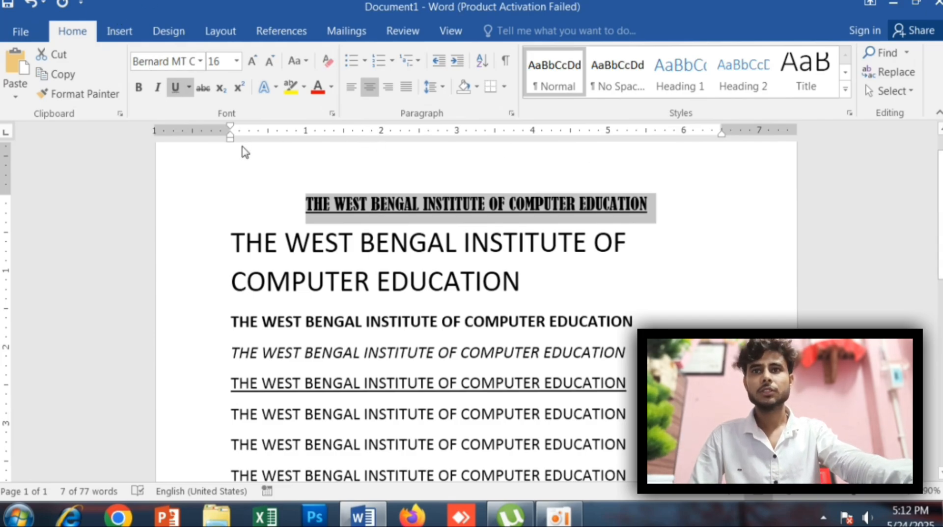
- Change the underline of the centered Bernard MT Condensed line to the double-line style
{"action": "left_click", "coordinate": [189, 87]}
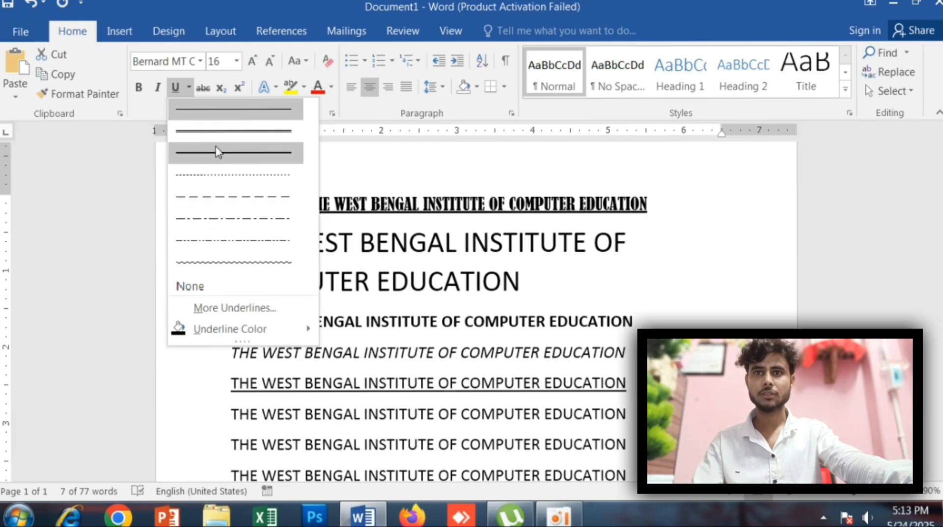
{"action": "left_click", "coordinate": [220, 130]}
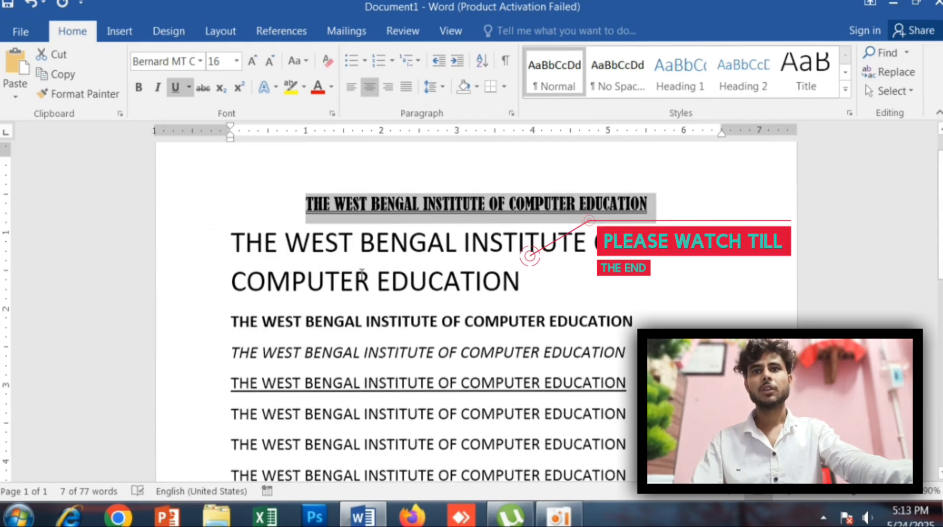
- Strike through the word INSTITUTE in the sixth line, directly below the underlined Calibri line
{"action": "scroll", "coordinate": [240, 172], "scroll_direction": "down", "scroll_amount": 1}
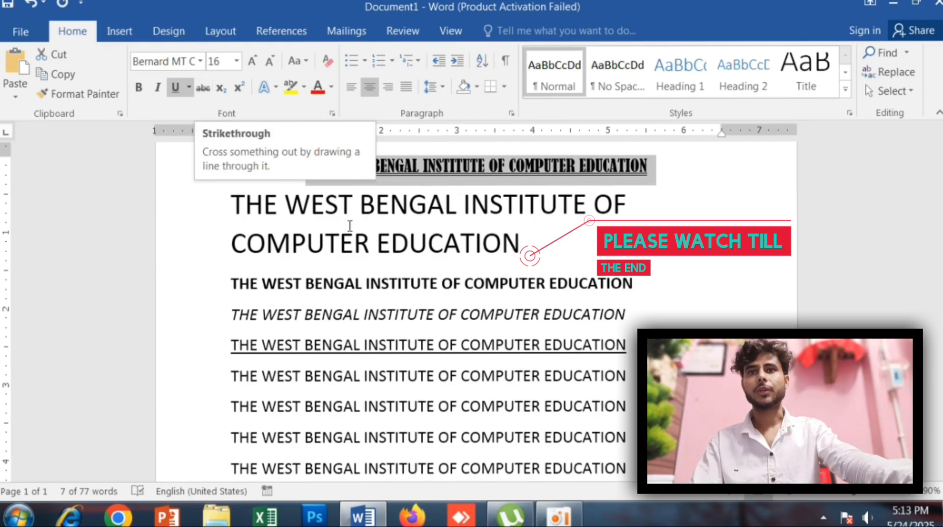
{"action": "scroll", "coordinate": [520, 249], "scroll_direction": "down", "scroll_amount": 1}
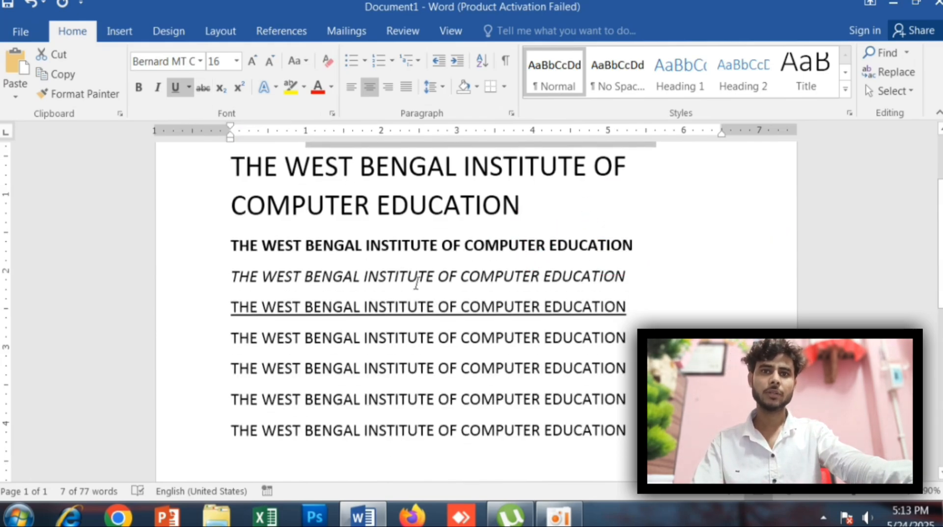
{"action": "scroll", "coordinate": [425, 309], "scroll_direction": "down", "scroll_amount": 1}
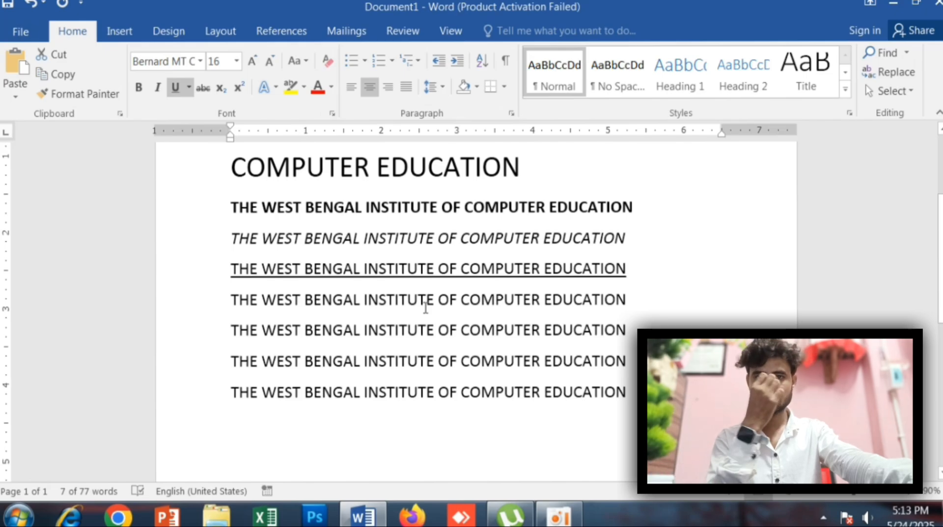
{"action": "left_click", "coordinate": [392, 300]}
{"action": "double_click", "coordinate": [392, 300]}
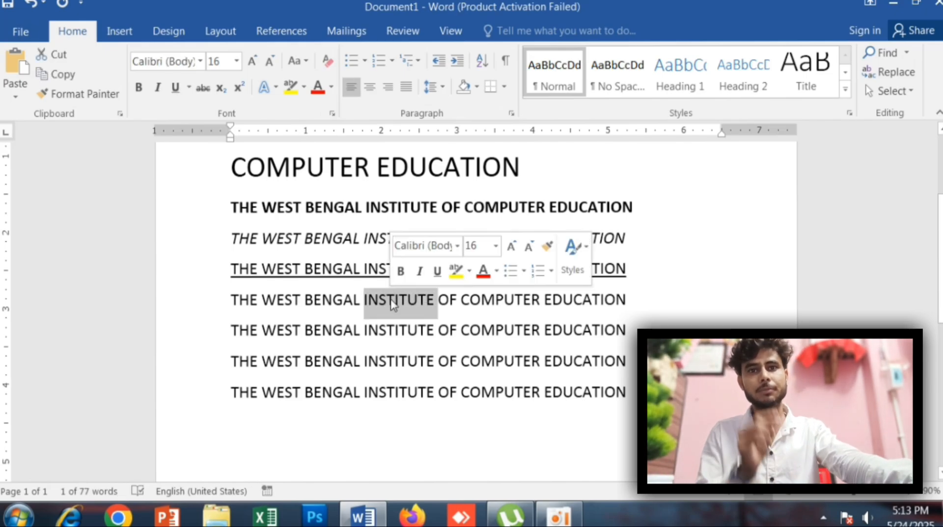
{"action": "left_click", "coordinate": [202, 87]}
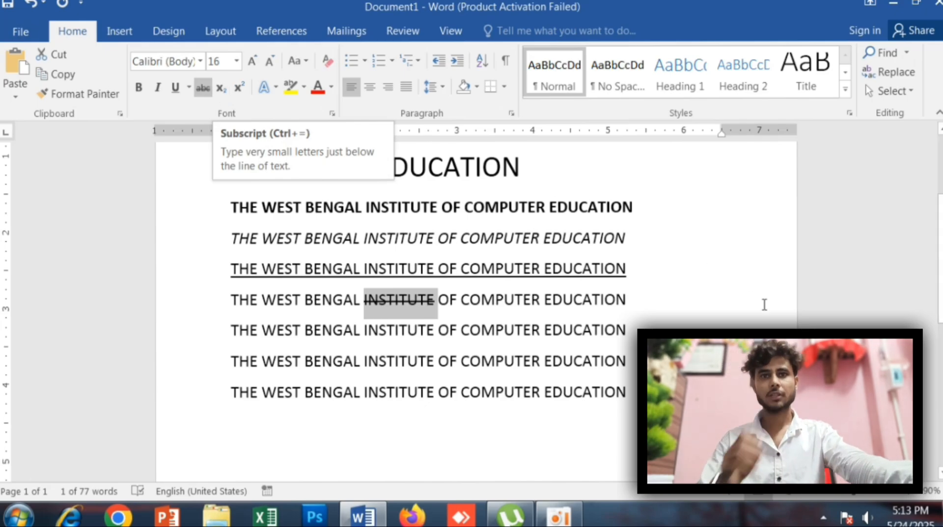
- Insert the formulas H2SO4, O2 and CO2 on separate lines below the line that follows the struck-through word
{"action": "left_click", "coordinate": [634, 300]}
{"action": "left_click", "coordinate": [653, 328]}
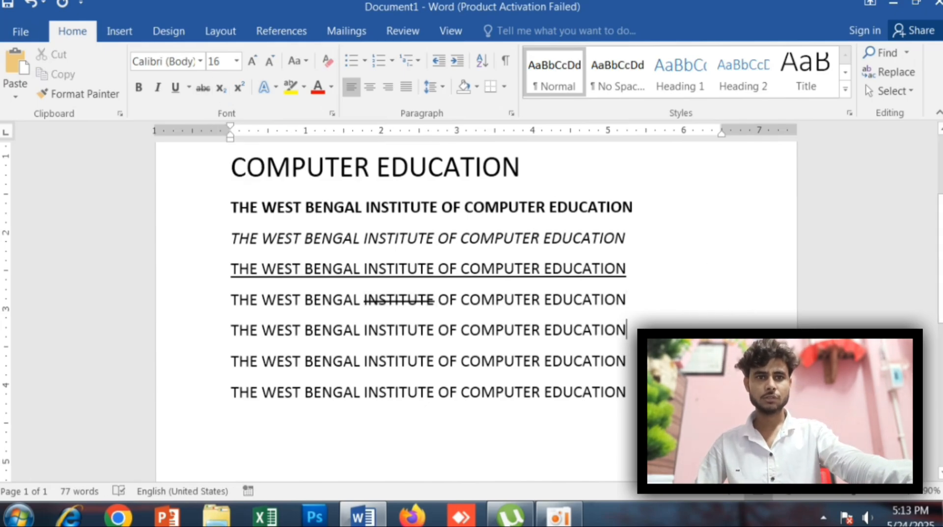
{"action": "key", "text": "Return"}
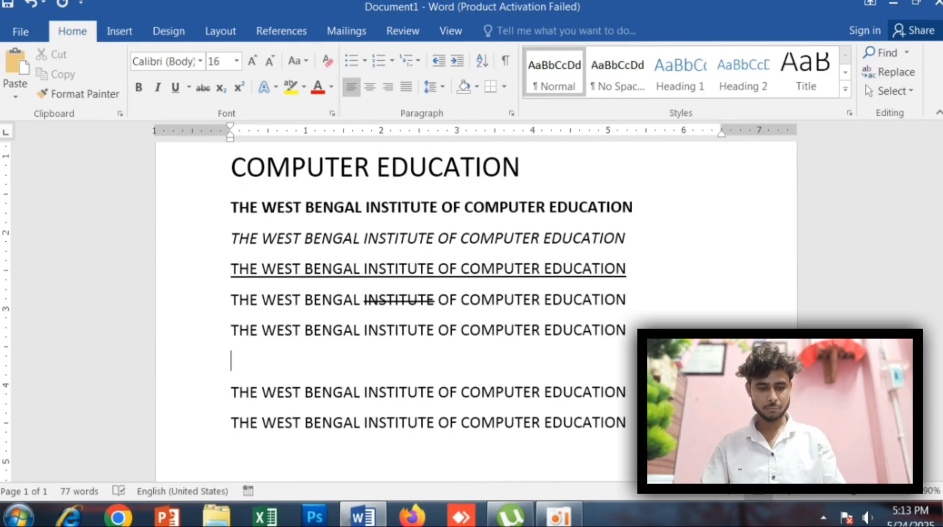
{"action": "key", "text": "Return"}
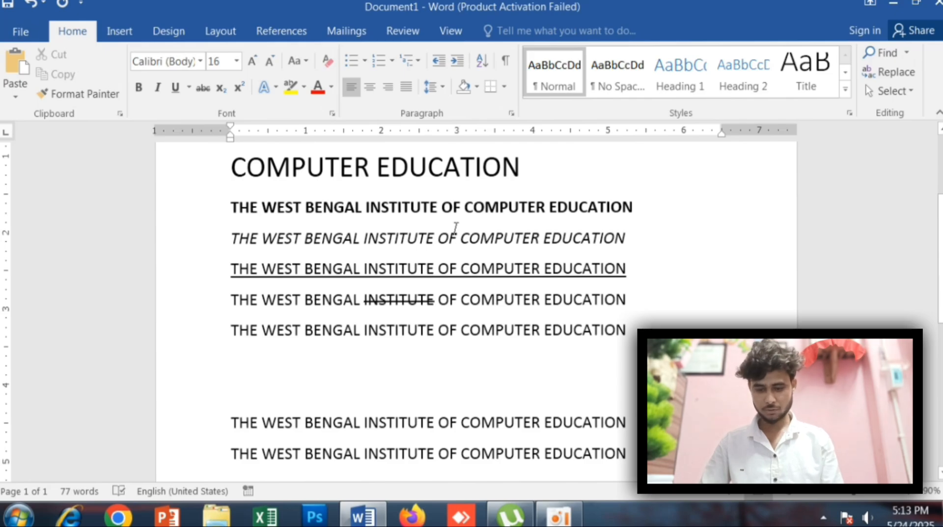
{"action": "type", "text": "("}
{"action": "key", "text": "BackSpace"}
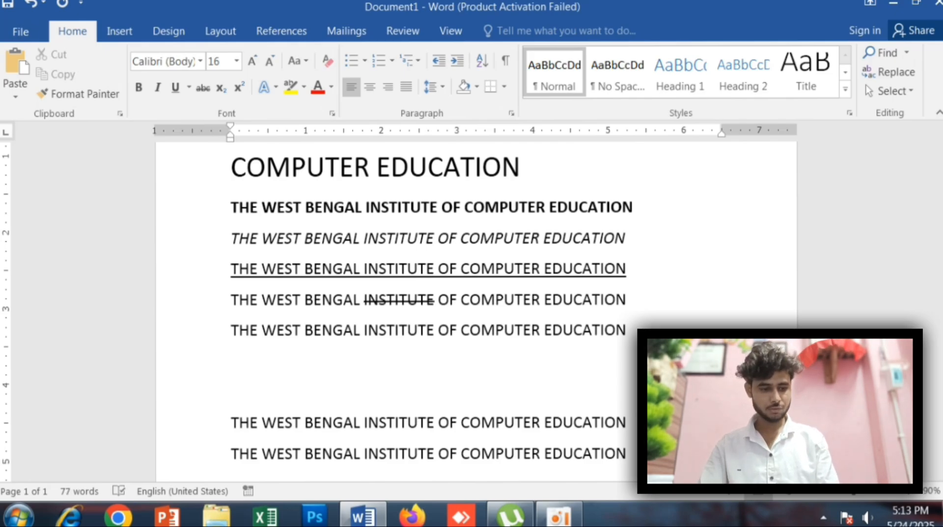
{"action": "type", "text": "H2SO4"}
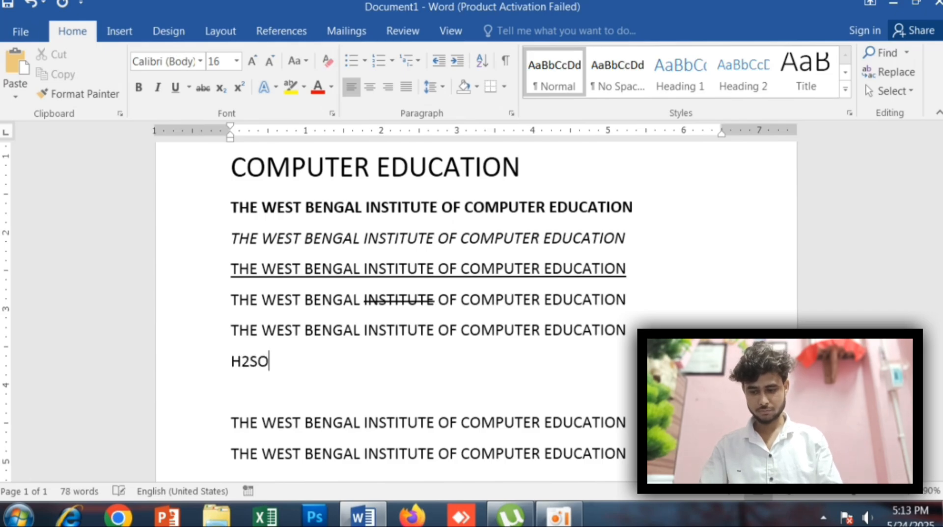
{"action": "key", "text": "Return"}
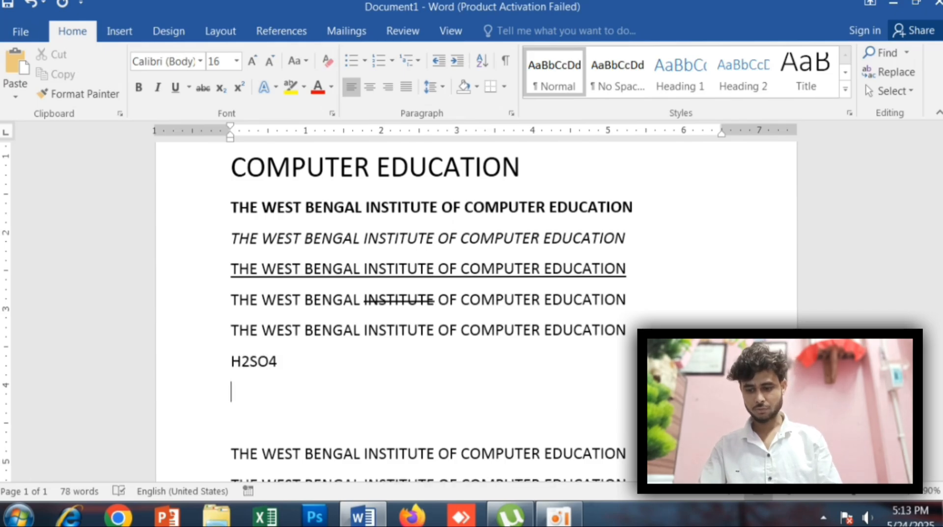
{"action": "type", "text": "O2"}
{"action": "key", "text": "Return"}
{"action": "type", "text": "CO2"}
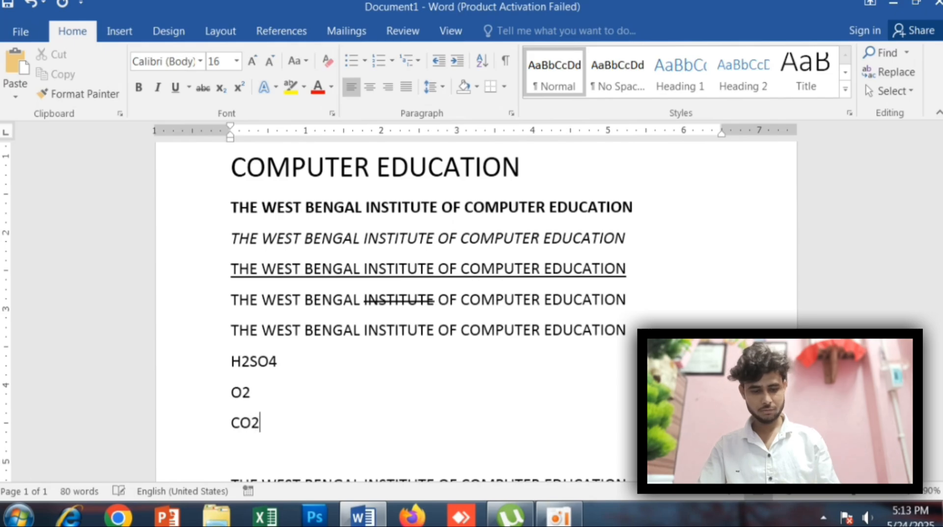
{"action": "key", "text": "Return"}
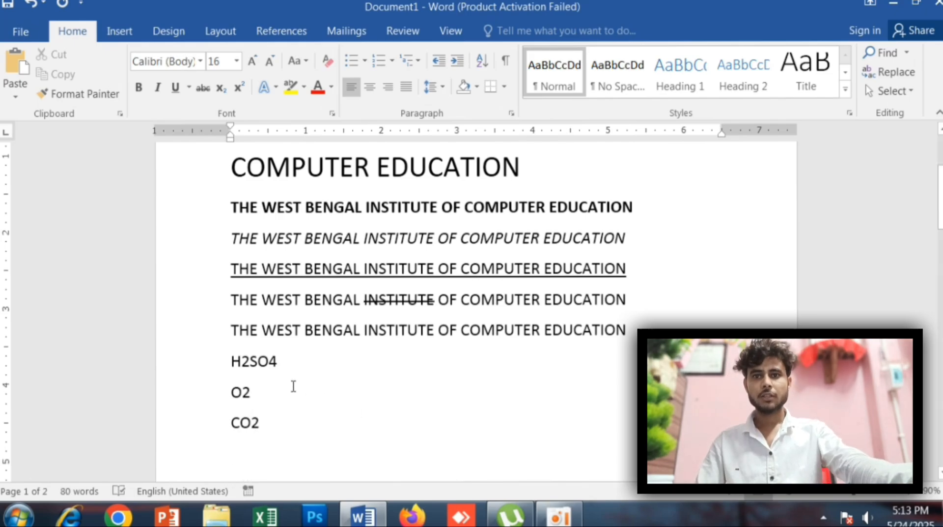
- Increase the font size of the H2SO4, O2 and CO2 lines to 20
{"action": "left_click_drag", "start_coordinate": [231, 362], "coordinate": [270, 423]}
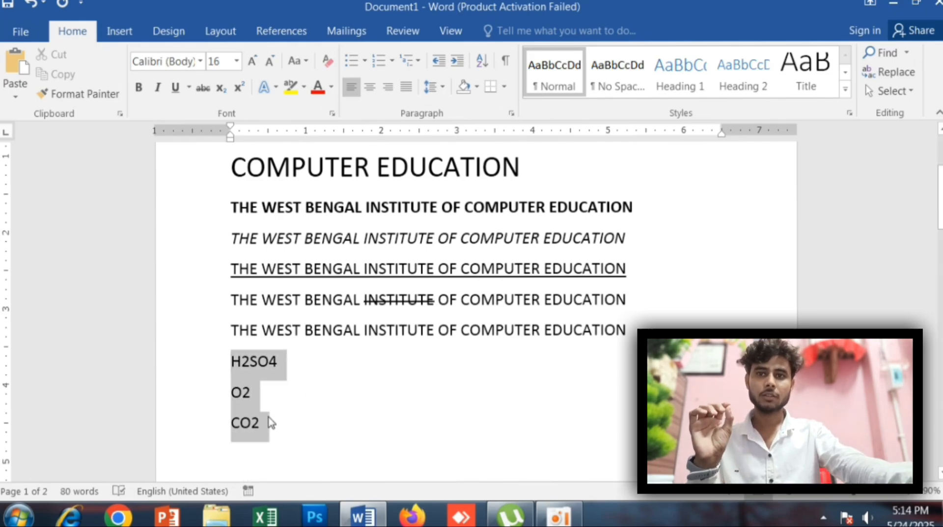
{"action": "left_click", "coordinate": [252, 64]}
{"action": "left_click", "coordinate": [253, 64]}
{"action": "left_click", "coordinate": [502, 433]}
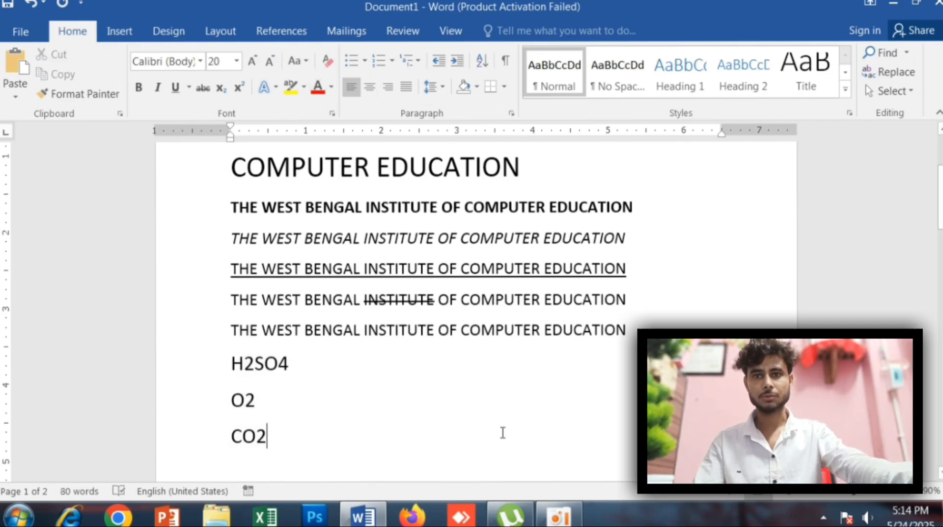
- Format the 2 and the 4 in H2SO4 as subscript
{"action": "scroll", "coordinate": [503, 432], "scroll_direction": "down", "scroll_amount": 1}
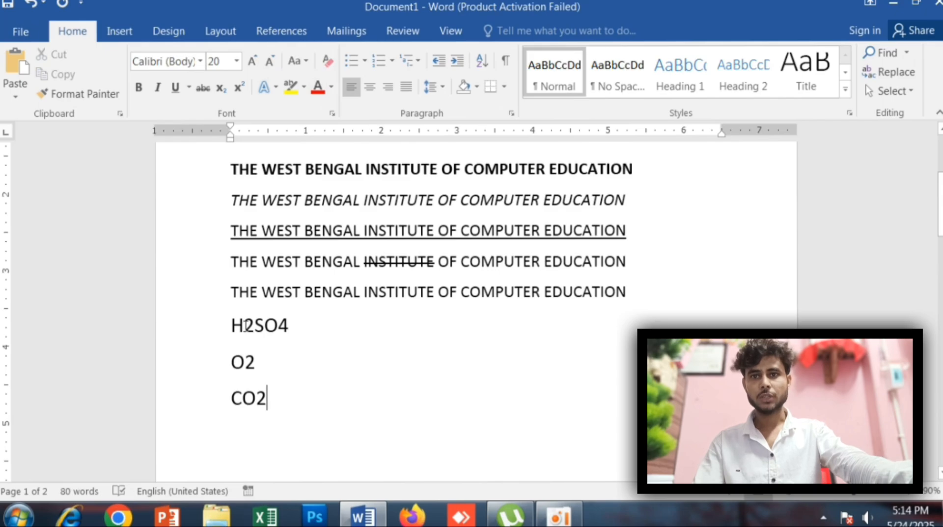
{"action": "left_click_drag", "start_coordinate": [245, 326], "coordinate": [251, 326]}
{"action": "left_click", "coordinate": [221, 88]}
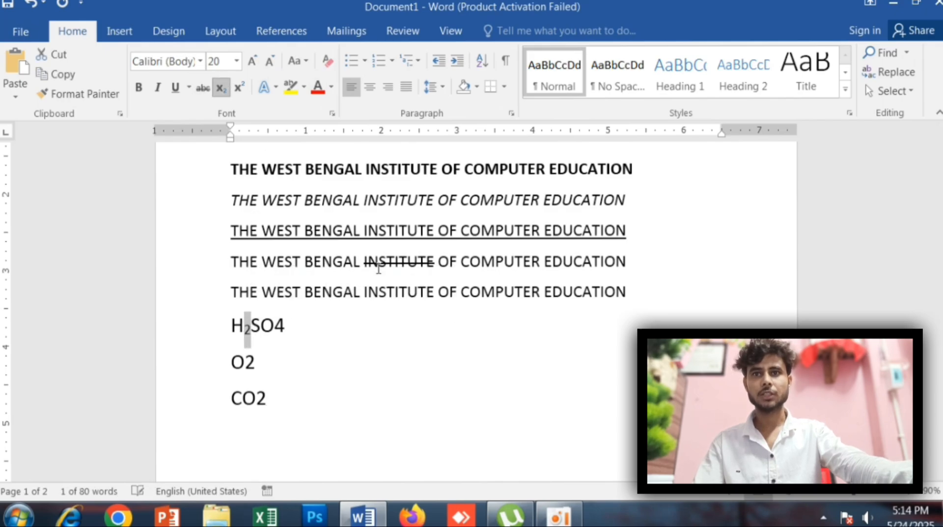
{"action": "left_click_drag", "start_coordinate": [278, 328], "coordinate": [286, 328]}
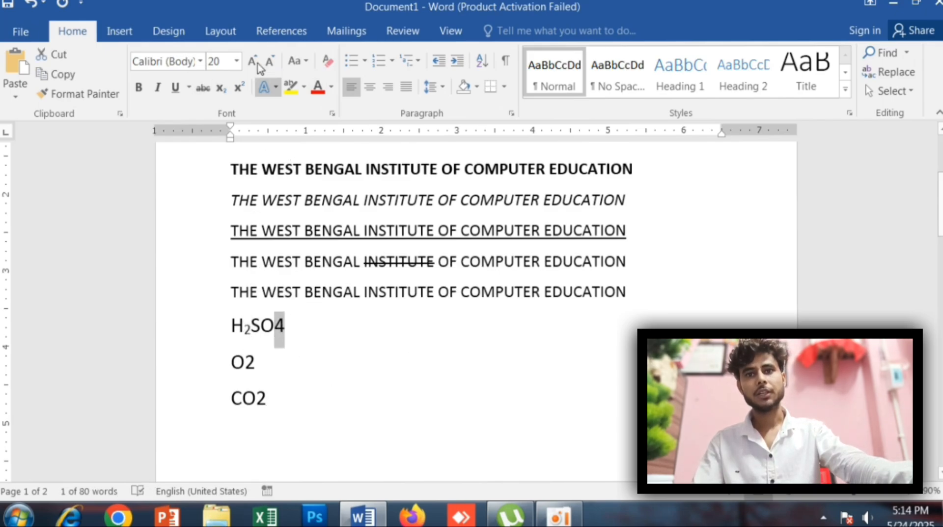
{"action": "left_click", "coordinate": [220, 94]}
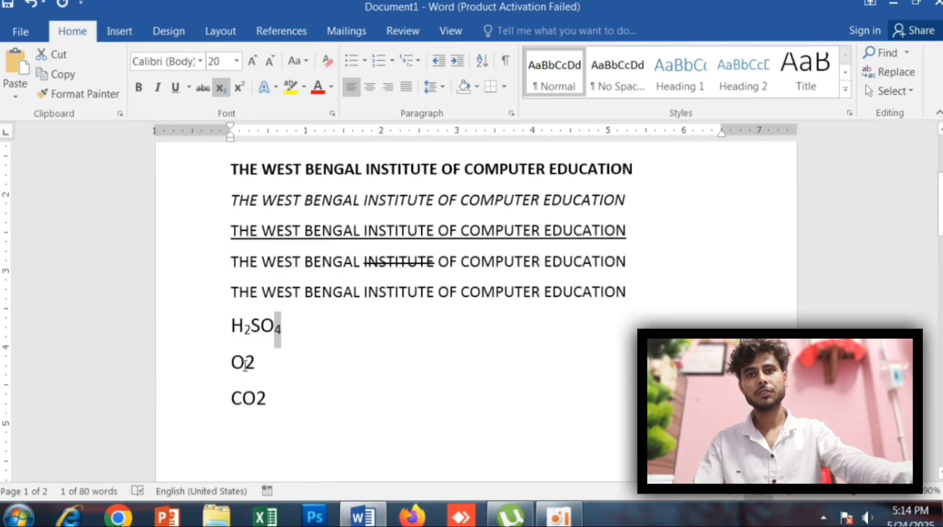
- Format the 2 in O2 and the 2 in CO2 as subscript
{"action": "left_click_drag", "start_coordinate": [245, 365], "coordinate": [256, 363]}
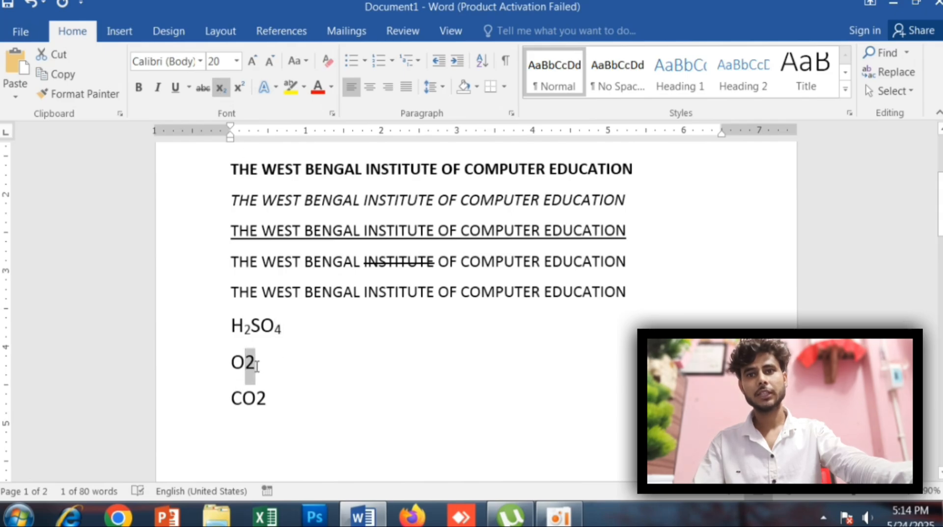
{"action": "left_click", "coordinate": [220, 94]}
{"action": "left_click_drag", "start_coordinate": [256, 393], "coordinate": [265, 393]}
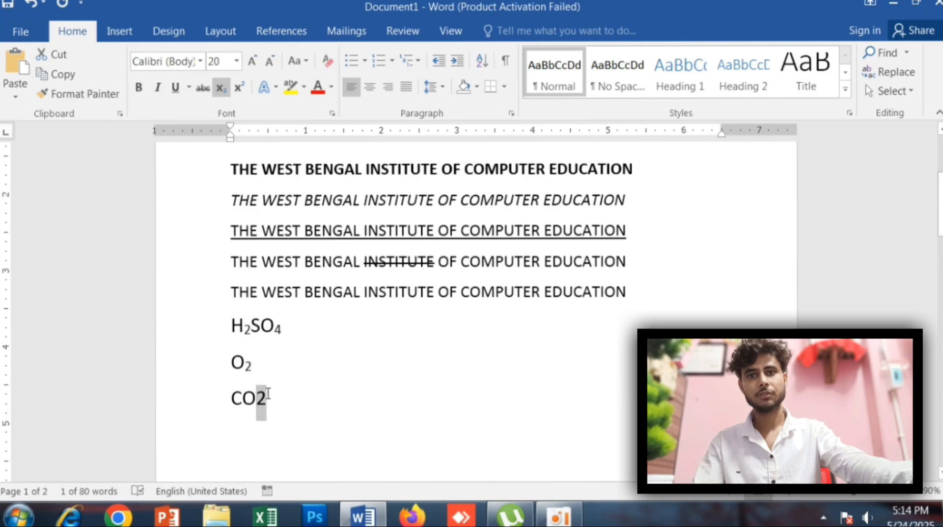
{"action": "left_click", "coordinate": [221, 88]}
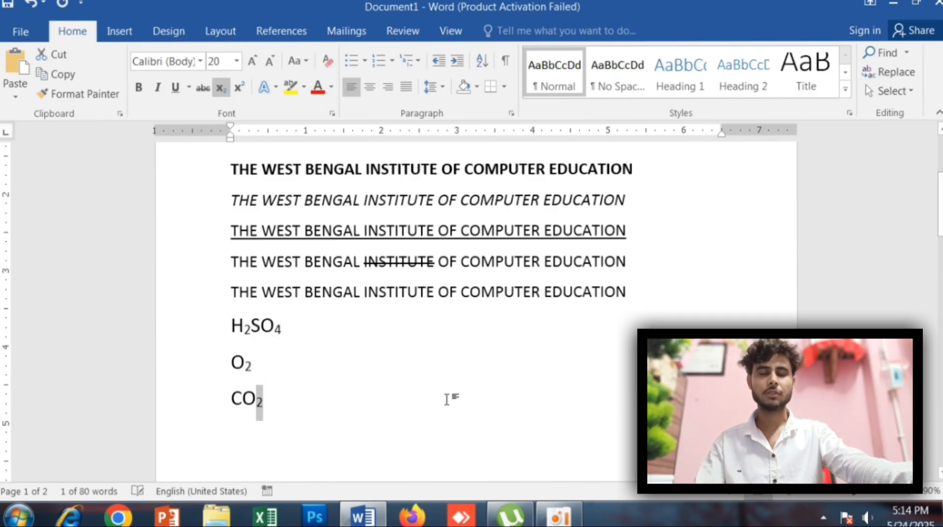
- Enter the equation (A+B)2 =A2+2AB+B2 on the empty line below CO2
{"action": "scroll", "coordinate": [439, 396], "scroll_direction": "down", "scroll_amount": 2}
{"action": "left_click", "coordinate": [290, 350]}
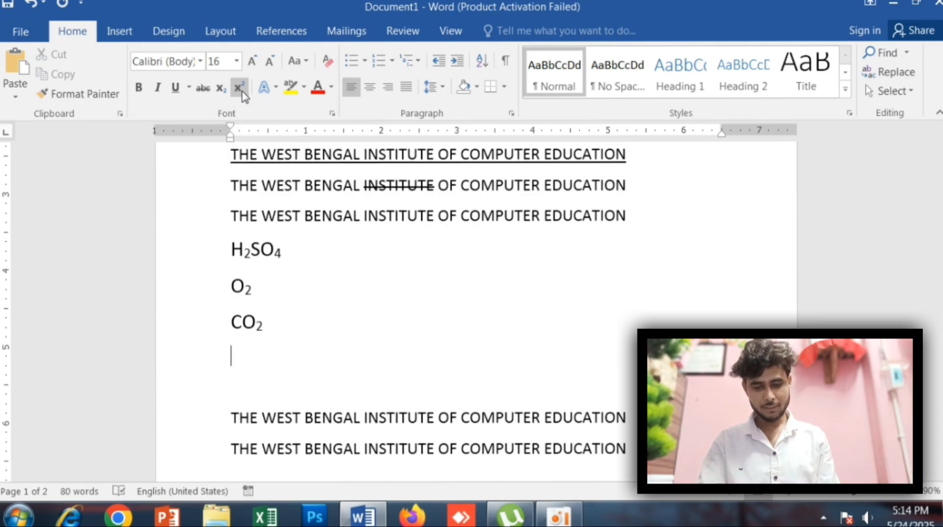
{"action": "type", "text": "("}
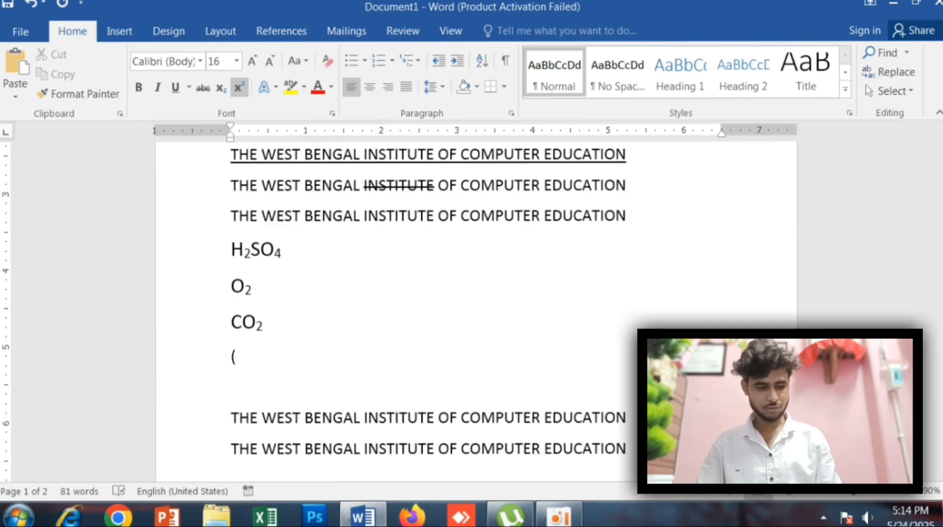
{"action": "type", "text": "A+B"}
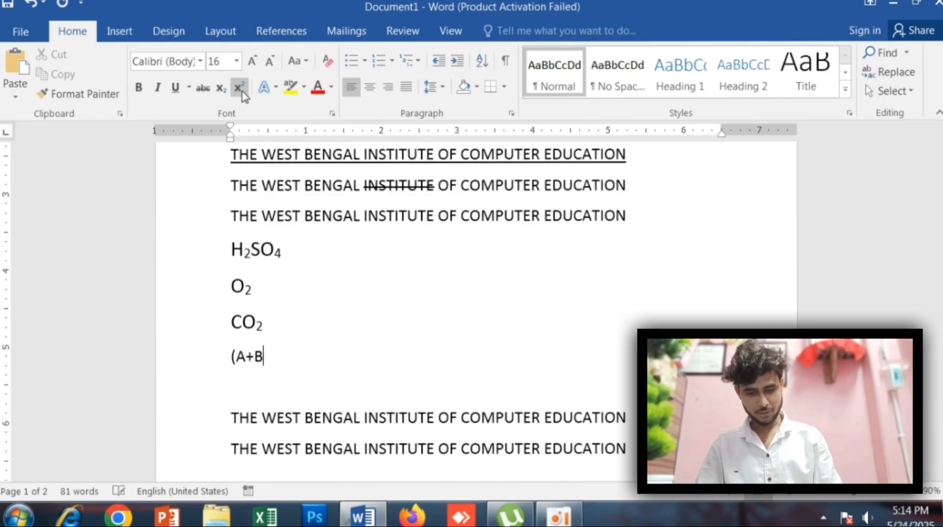
{"action": "left_click", "coordinate": [240, 89]}
{"action": "type", "text": "2"}
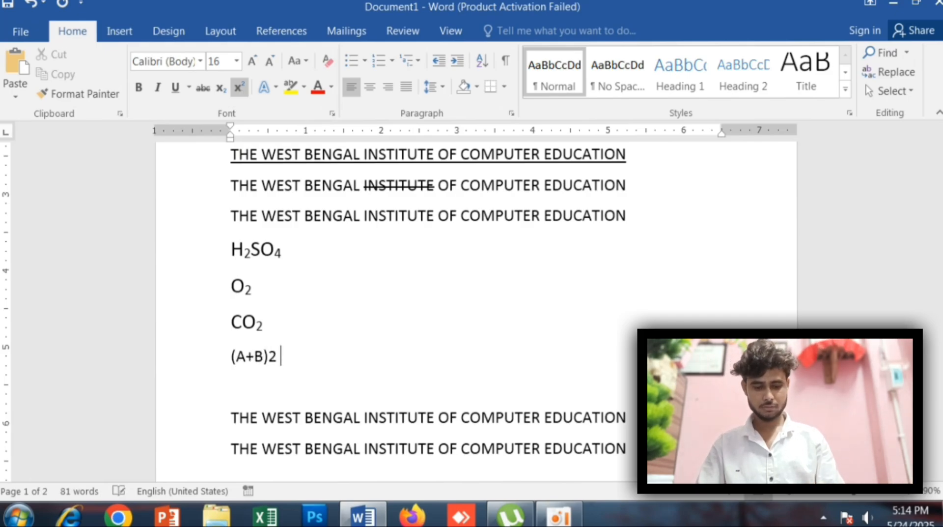
{"action": "type", "text": " =A"}
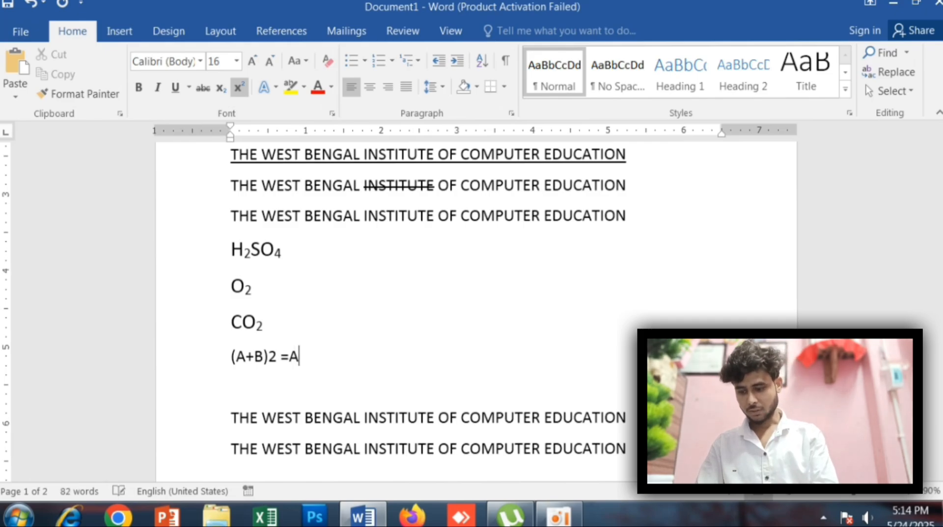
{"action": "type", "text": "2"}
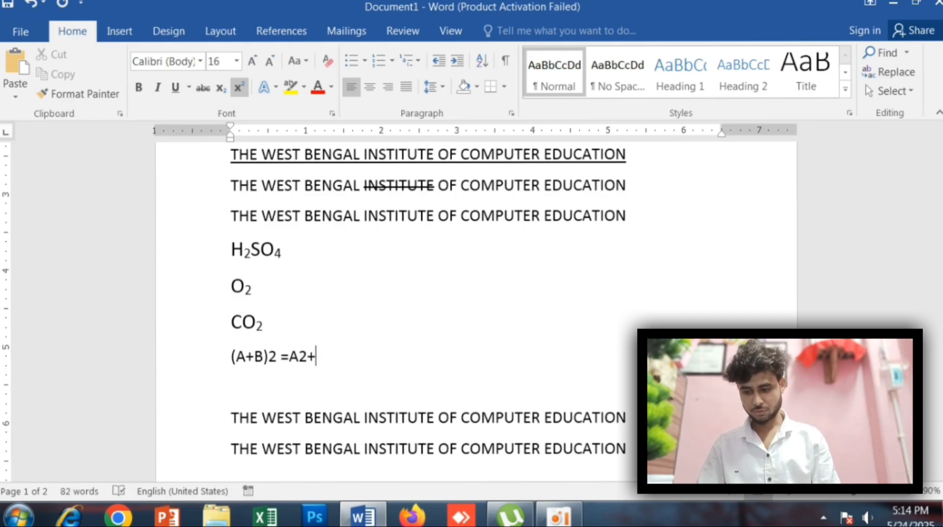
{"action": "type", "text": "+2AB"}
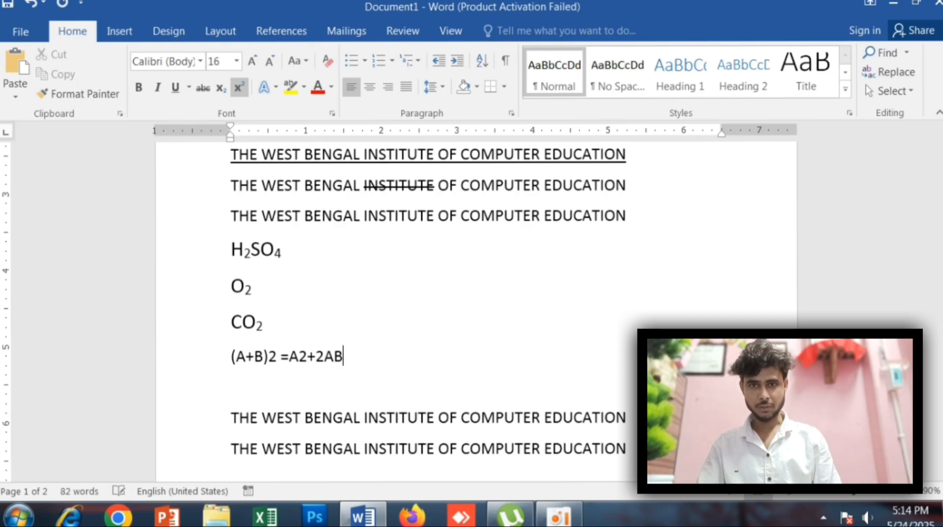
{"action": "type", "text": "+B2"}
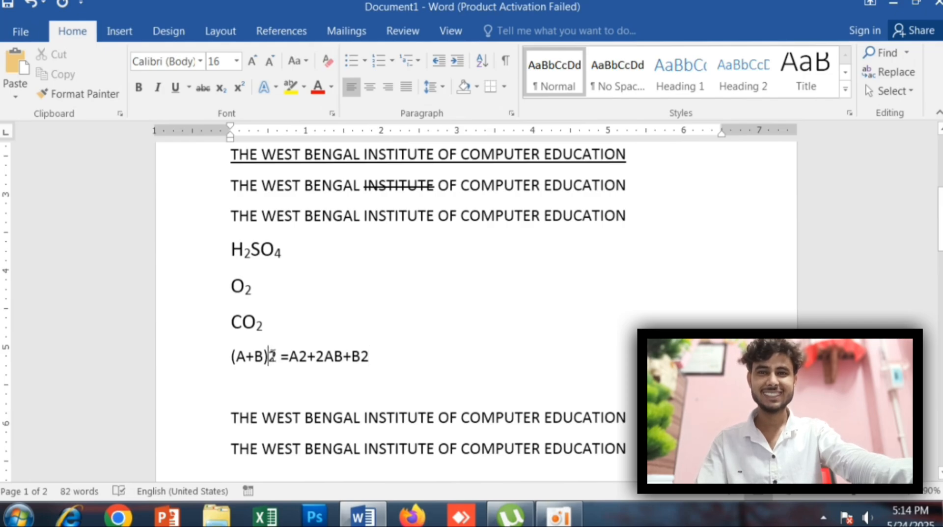
- Format the 2 after (A+B) and the 2 in A2 of the equation as superscript
{"action": "left_click_drag", "start_coordinate": [268, 355], "coordinate": [277, 355]}
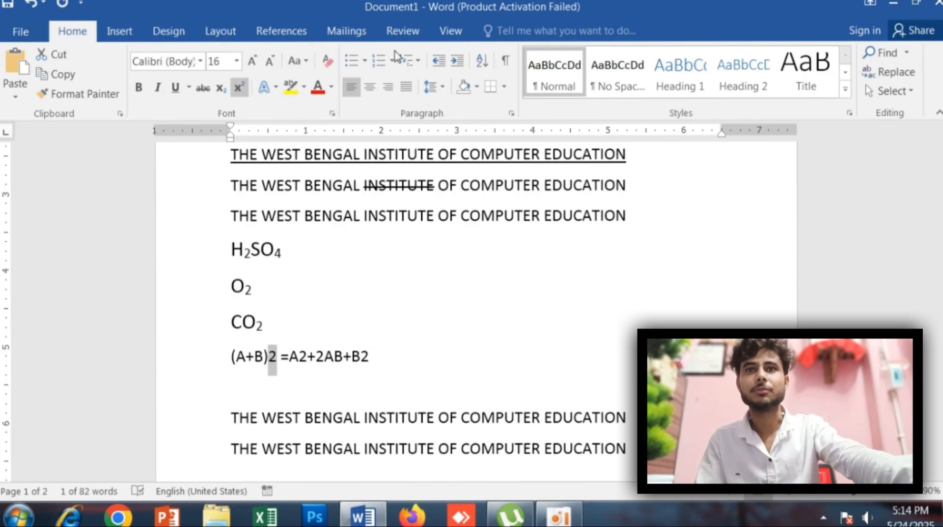
{"action": "left_click", "coordinate": [375, 341]}
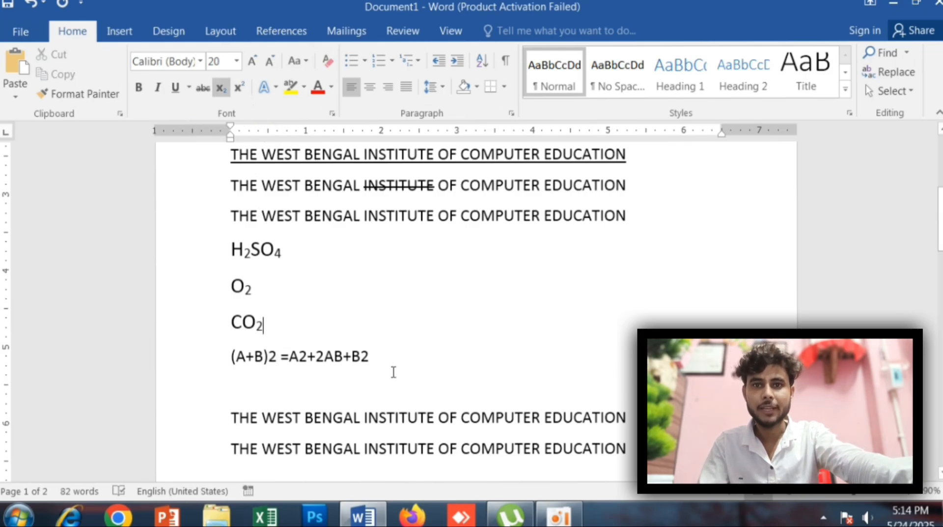
{"action": "left_click_drag", "start_coordinate": [268, 350], "coordinate": [277, 350]}
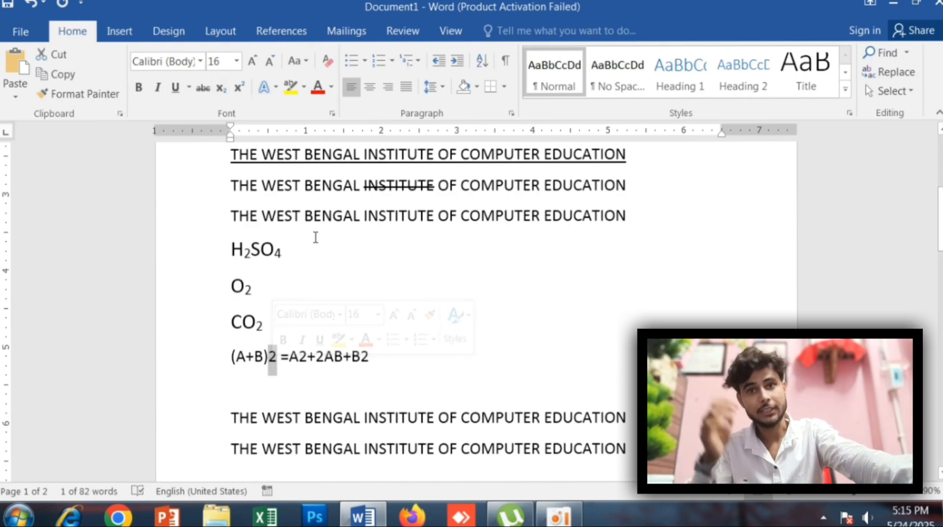
{"action": "left_click", "coordinate": [239, 90]}
{"action": "left_click_drag", "start_coordinate": [297, 356], "coordinate": [304, 356]}
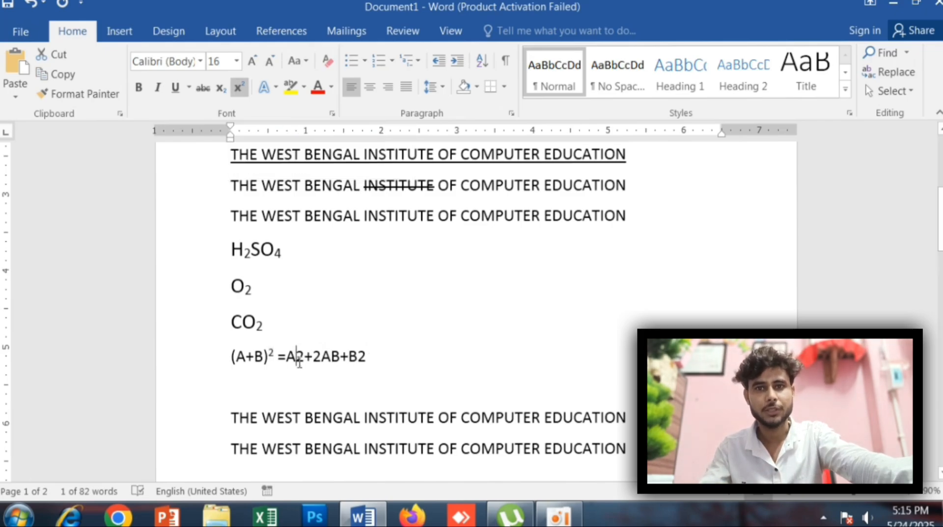
{"action": "left_click", "coordinate": [240, 89]}
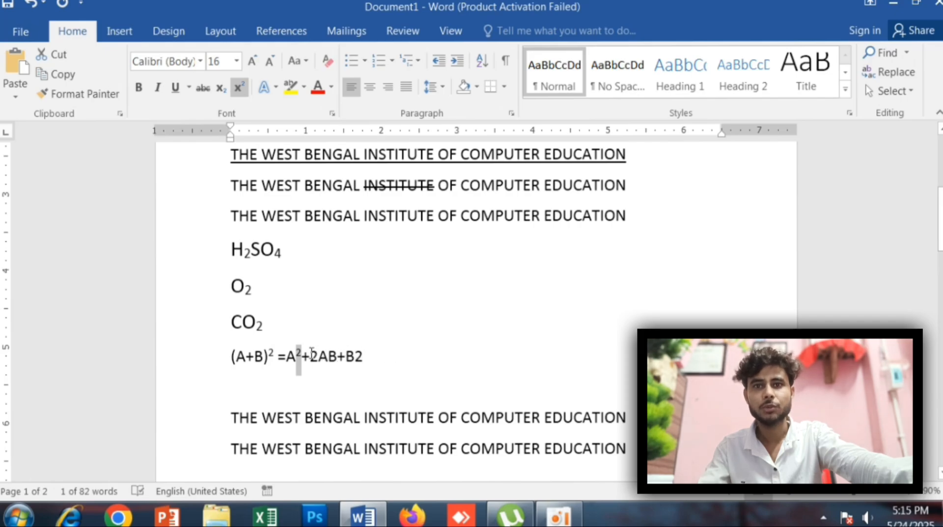
- Format the 2 in B2 as superscript and add a new line below the equation with superscript turned off
{"action": "left_click_drag", "start_coordinate": [354, 355], "coordinate": [363, 356]}
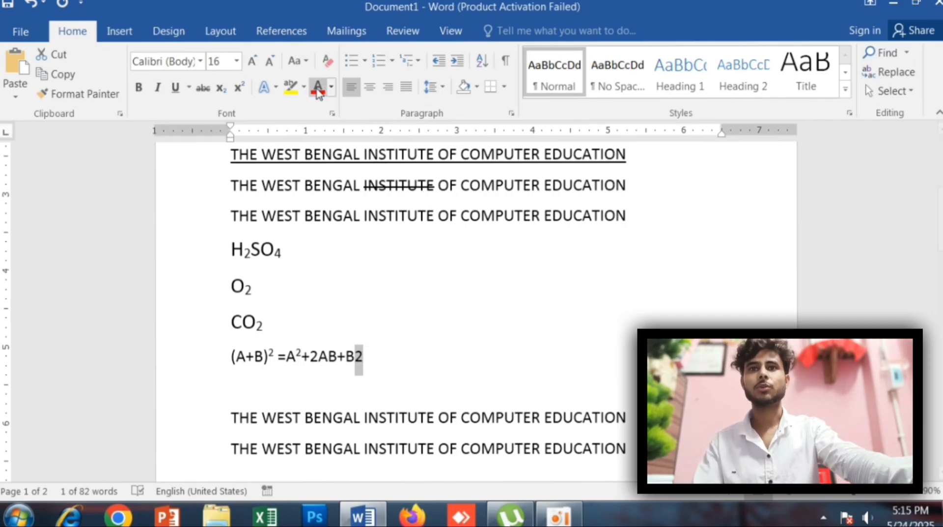
{"action": "left_click", "coordinate": [240, 89]}
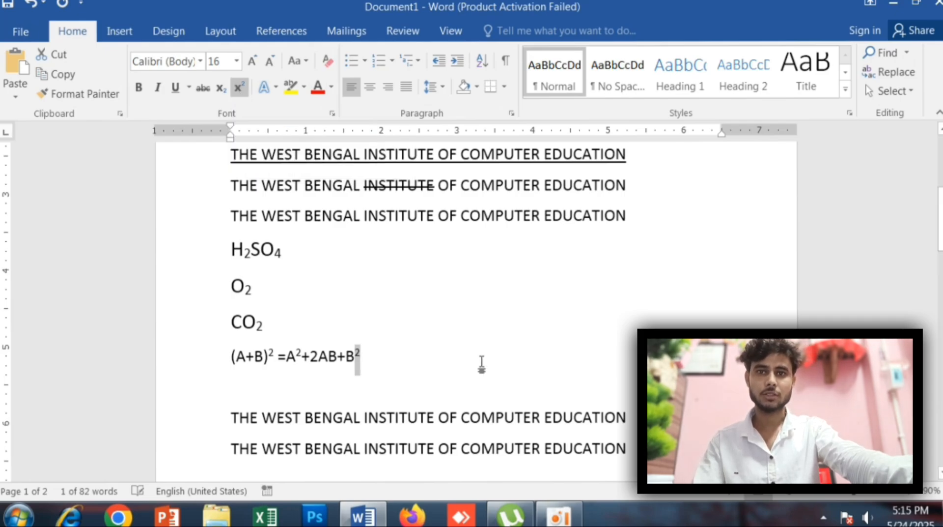
{"action": "left_click", "coordinate": [460, 368]}
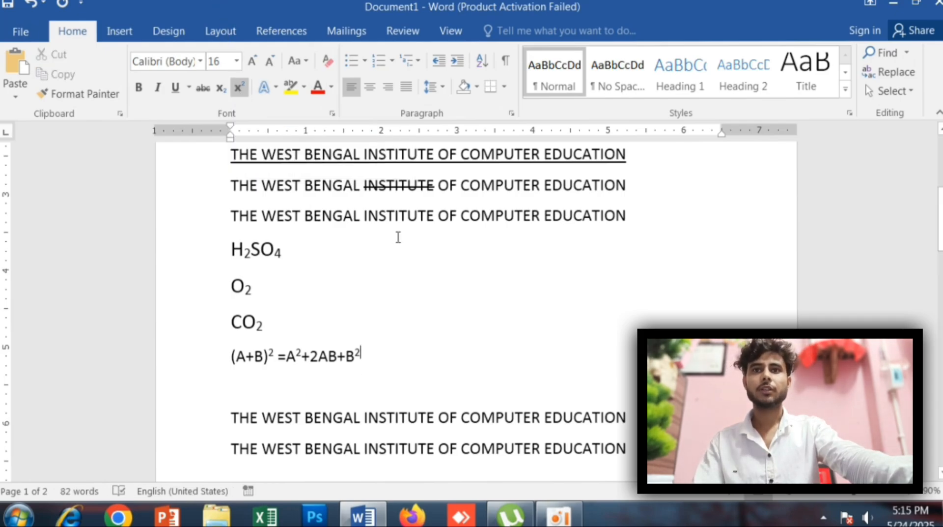
{"action": "key", "text": "Return"}
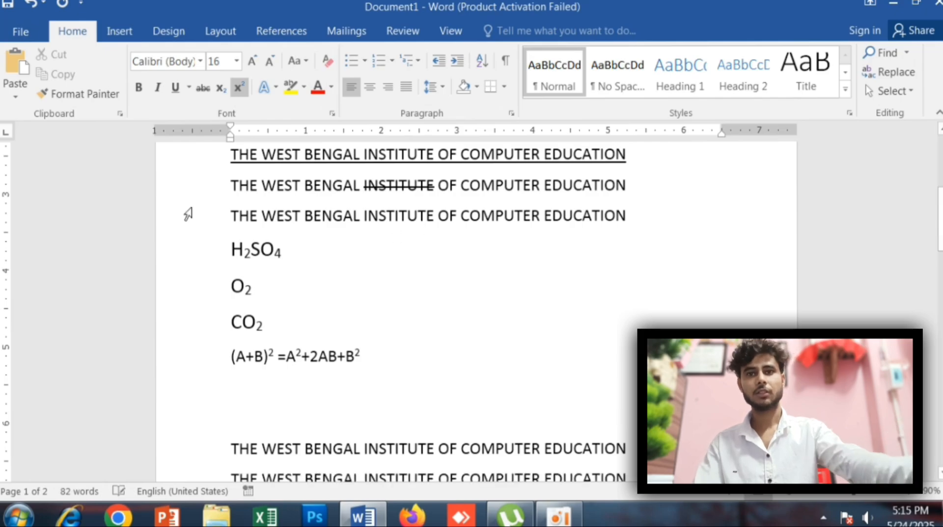
{"action": "left_click", "coordinate": [239, 88]}
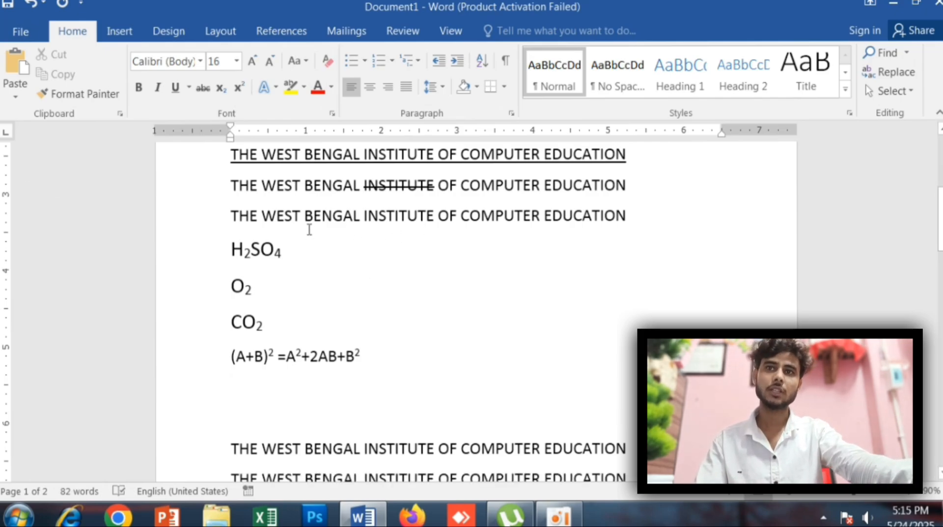
- Apply the white-filled, orange-outlined text effect to the first institute line below the equation
{"action": "scroll", "coordinate": [320, 373], "scroll_direction": "down", "scroll_amount": 1}
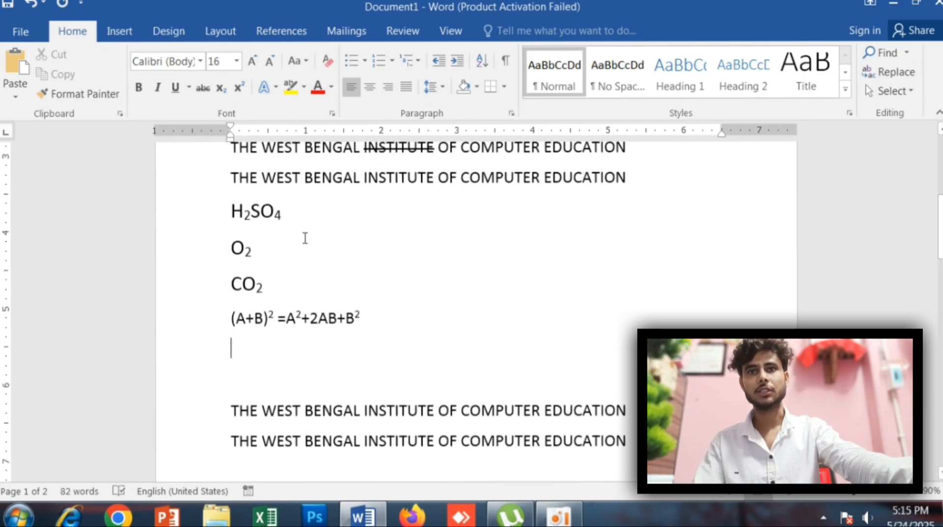
{"action": "scroll", "coordinate": [326, 330], "scroll_direction": "down", "scroll_amount": 1}
{"action": "left_click", "coordinate": [203, 383]}
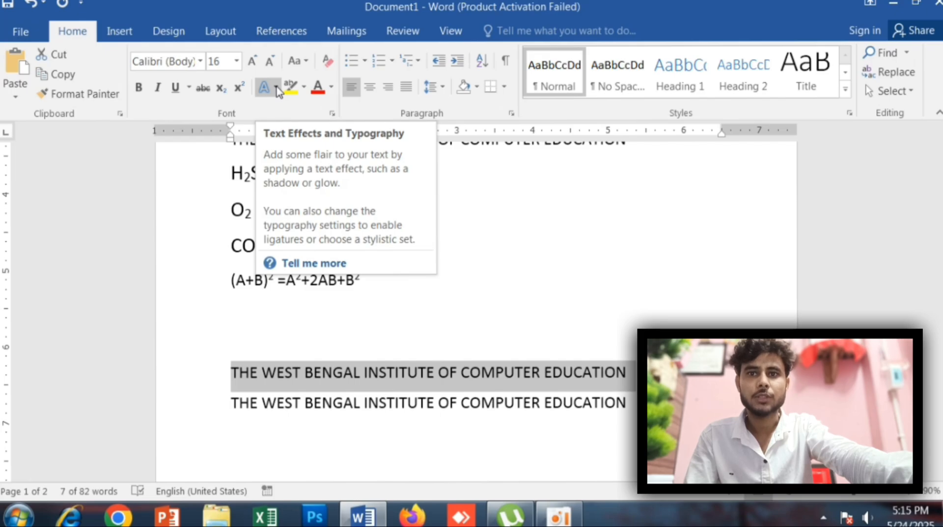
{"action": "left_click", "coordinate": [277, 88]}
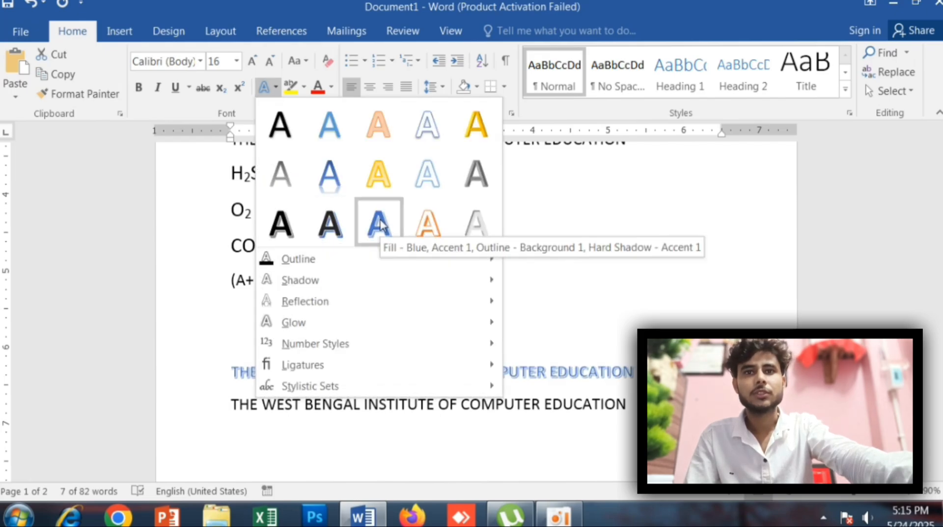
{"action": "left_click", "coordinate": [428, 221]}
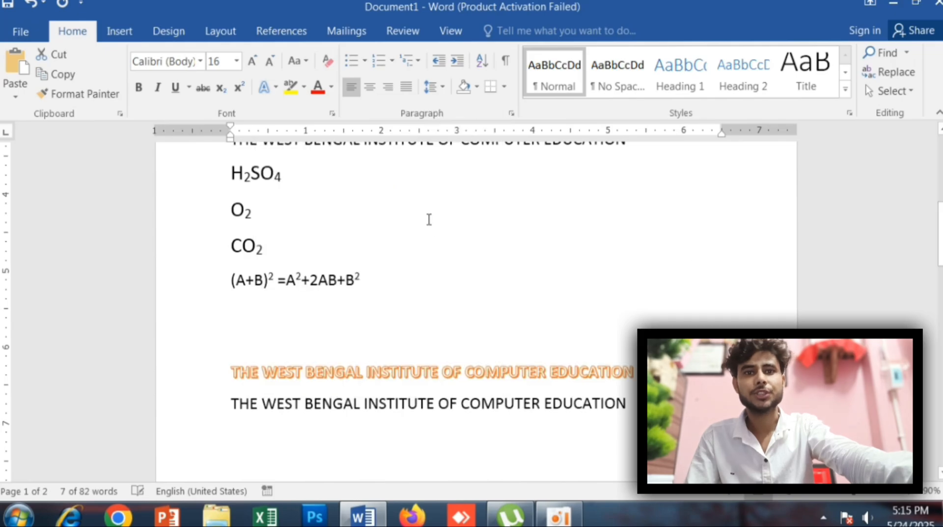
- Increase the font size of the orange-outlined institute line to 18
{"action": "left_click", "coordinate": [254, 62]}
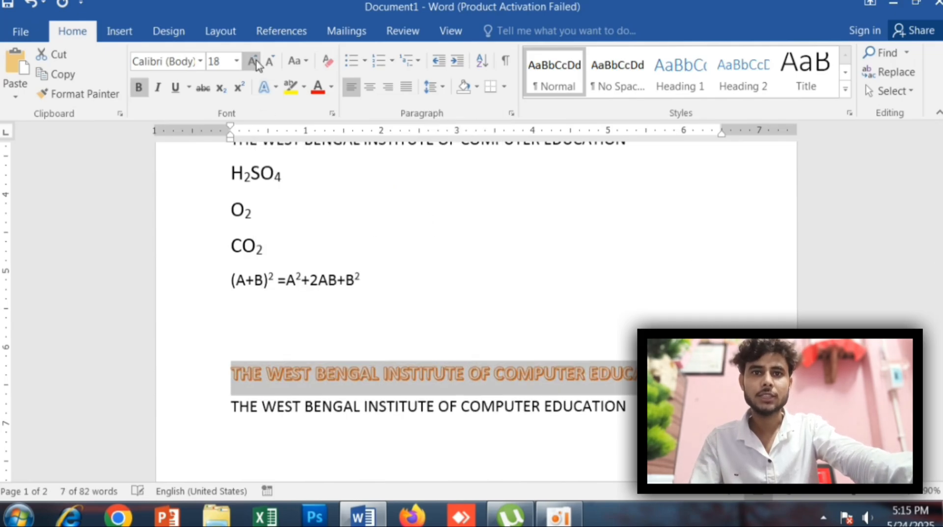
{"action": "left_click", "coordinate": [254, 62]}
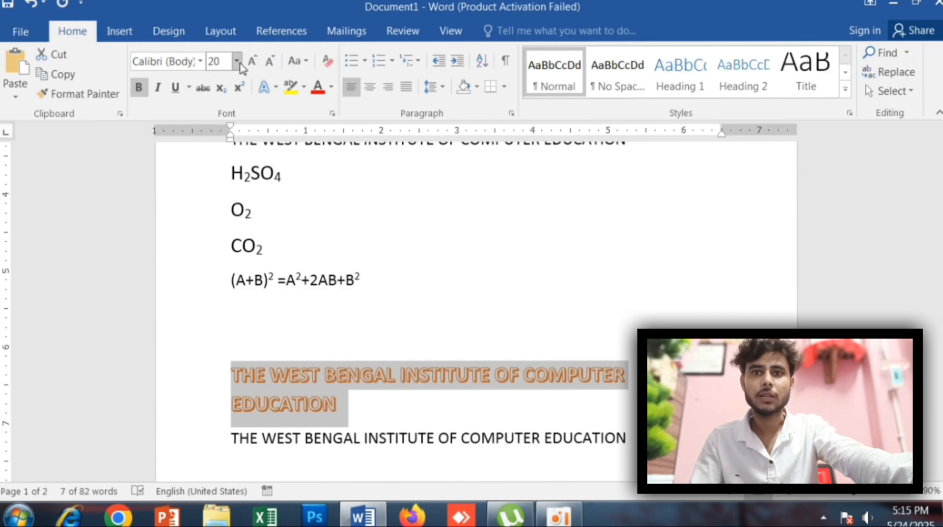
{"action": "left_click", "coordinate": [270, 61]}
{"action": "scroll", "coordinate": [474, 300], "scroll_direction": "down", "scroll_amount": 3}
{"action": "left_click", "coordinate": [427, 326]}
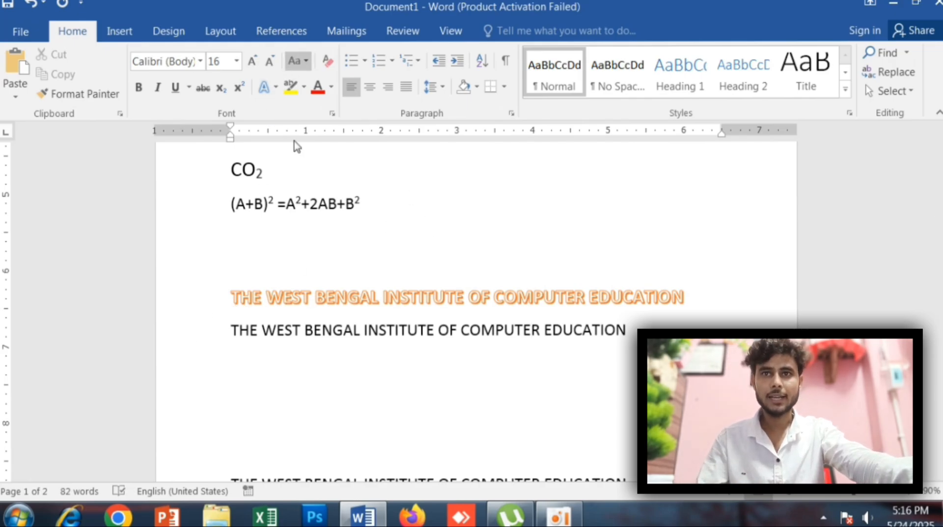
- Highlight the institute line below the orange-outlined one in yellow
{"action": "left_click", "coordinate": [204, 340]}
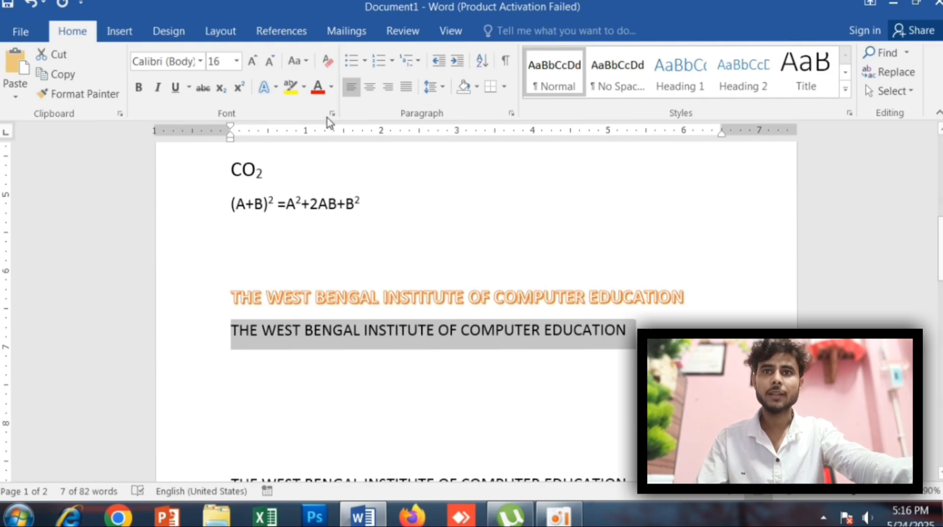
{"action": "left_click", "coordinate": [305, 89]}
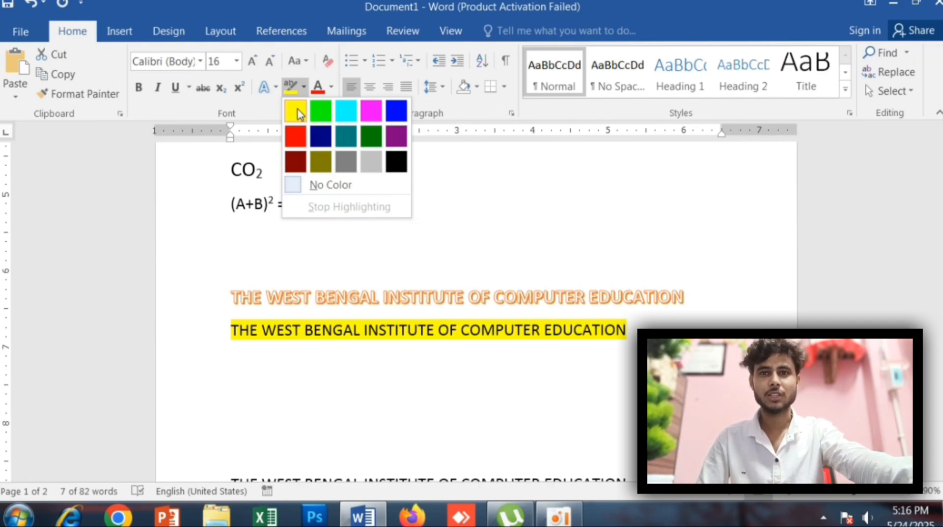
{"action": "left_click", "coordinate": [298, 112]}
{"action": "key", "text": "Right"}
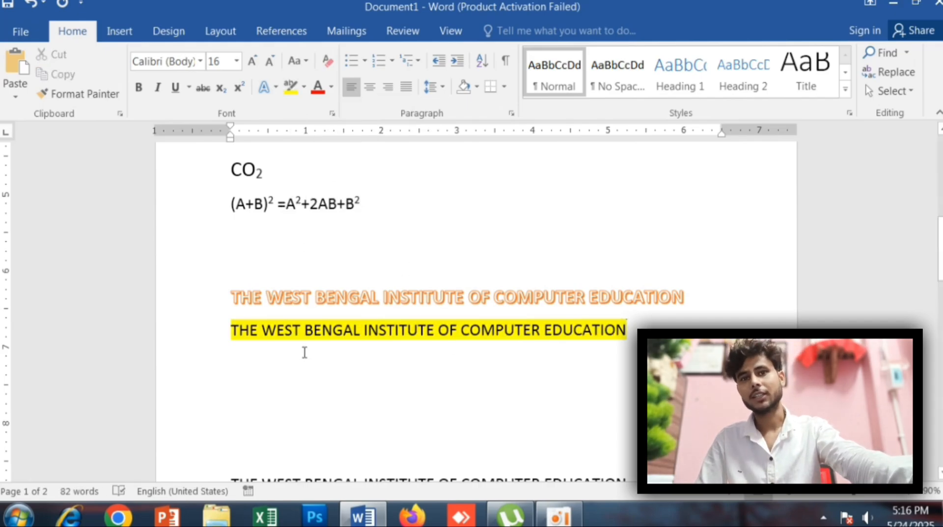
- Change the font colour of the yellow-highlighted line to the standard blue
{"action": "left_click_drag", "start_coordinate": [230, 330], "coordinate": [587, 331]}
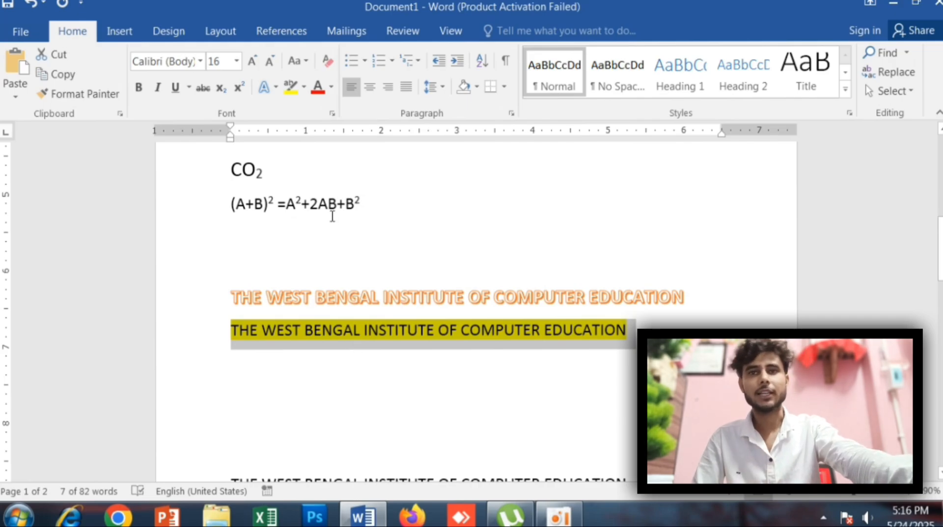
{"action": "left_click", "coordinate": [333, 87]}
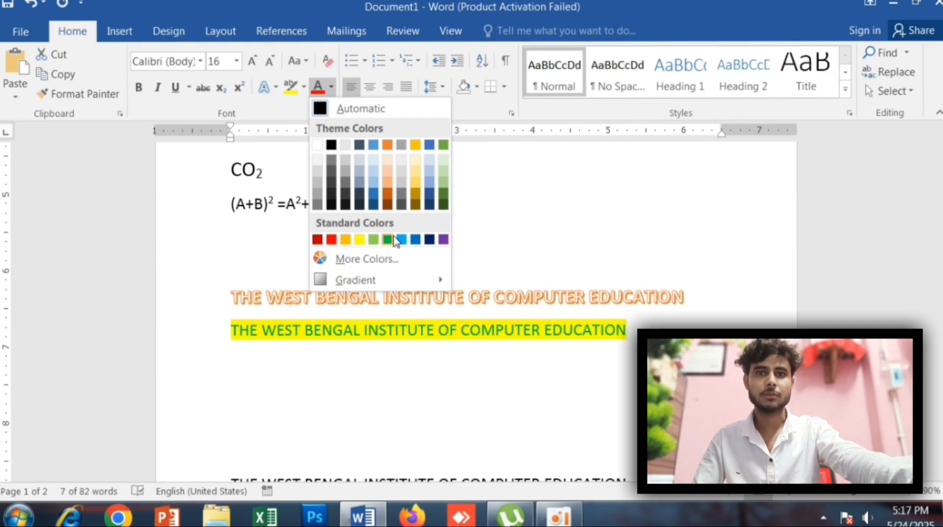
{"action": "left_click", "coordinate": [416, 239]}
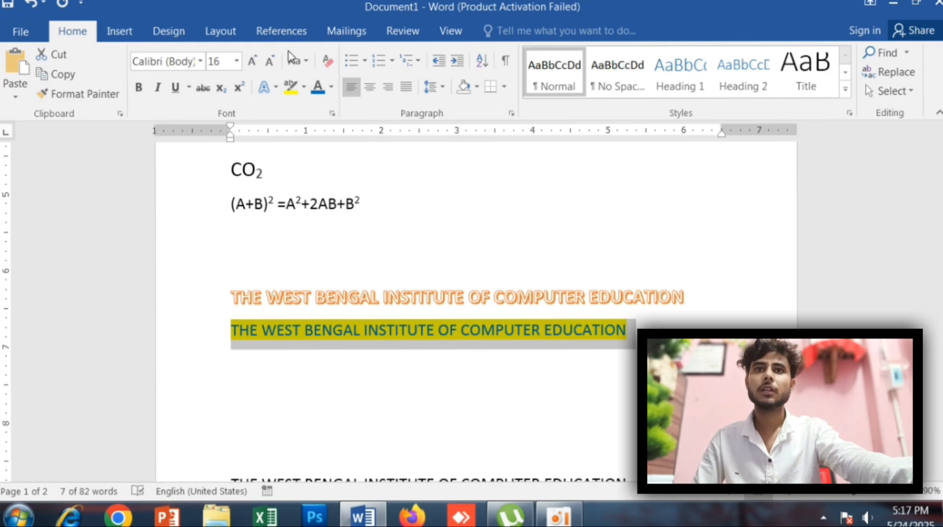
- Increase the font size of the italic institute line to 22
{"action": "scroll", "coordinate": [429, 226], "scroll_direction": "up", "scroll_amount": 8}
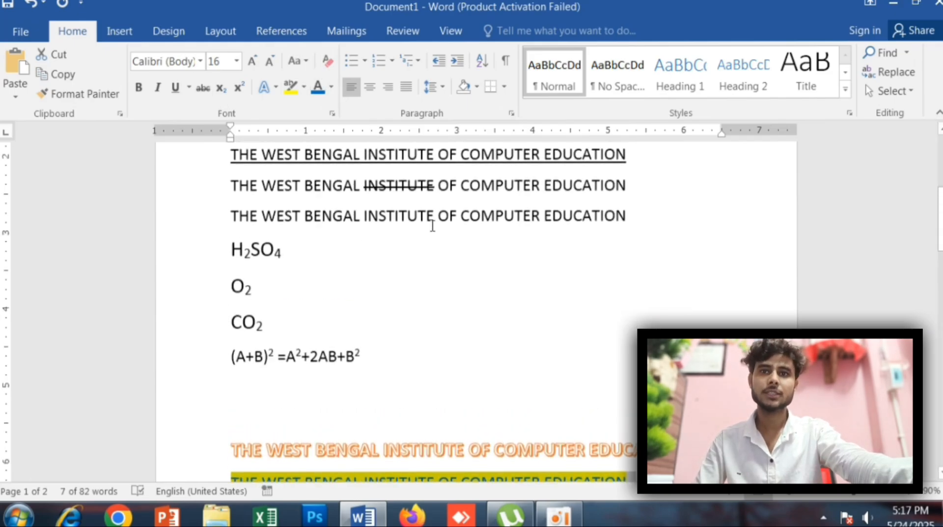
{"action": "left_click", "coordinate": [200, 246]}
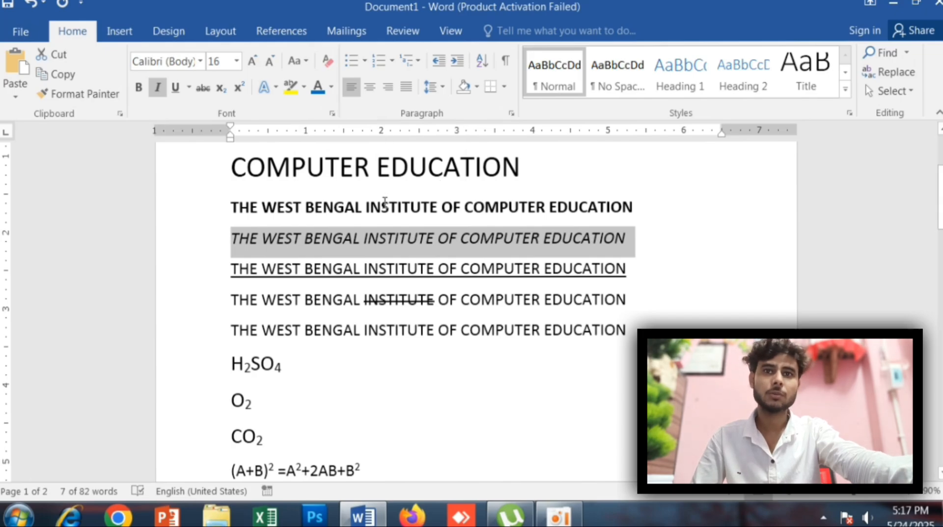
{"action": "left_click", "coordinate": [253, 62]}
{"action": "left_click", "coordinate": [253, 61]}
{"action": "left_click", "coordinate": [253, 61]}
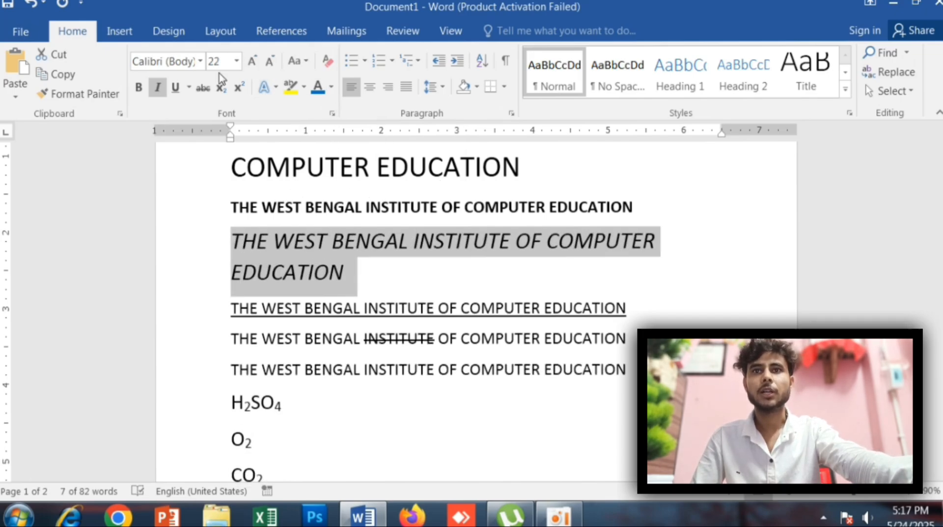
- Make the italic institute line bold and set its font to Berlin Sans FB Demi
{"action": "left_click", "coordinate": [138, 91]}
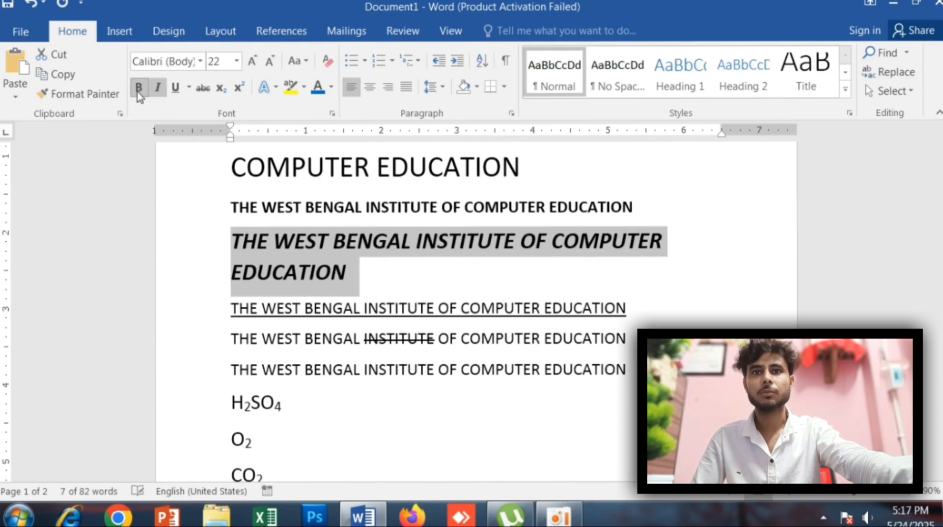
{"action": "left_click", "coordinate": [200, 61]}
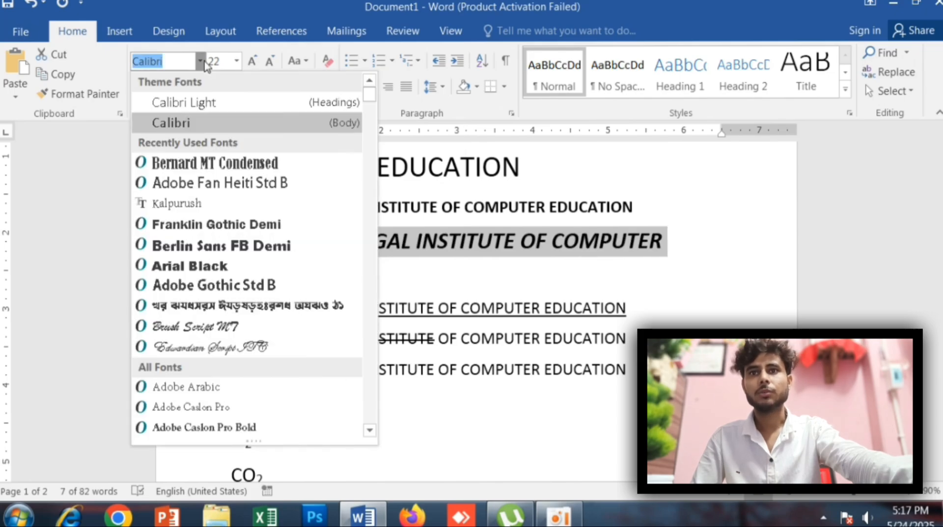
{"action": "left_click", "coordinate": [213, 245]}
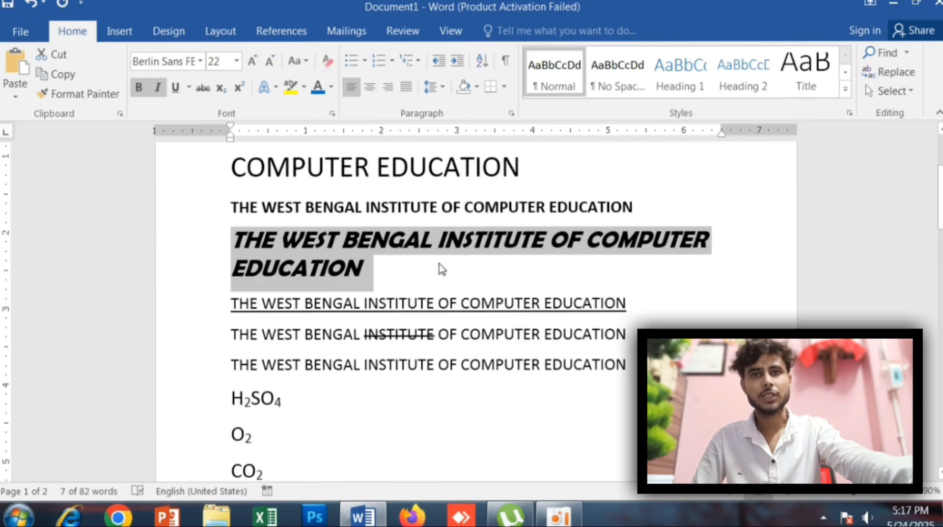
- Try deleting all the text in the document, and undo the deletion
{"action": "key", "text": "ctrl+a"}
{"action": "scroll", "coordinate": [432, 285], "scroll_direction": "up", "scroll_amount": 4}
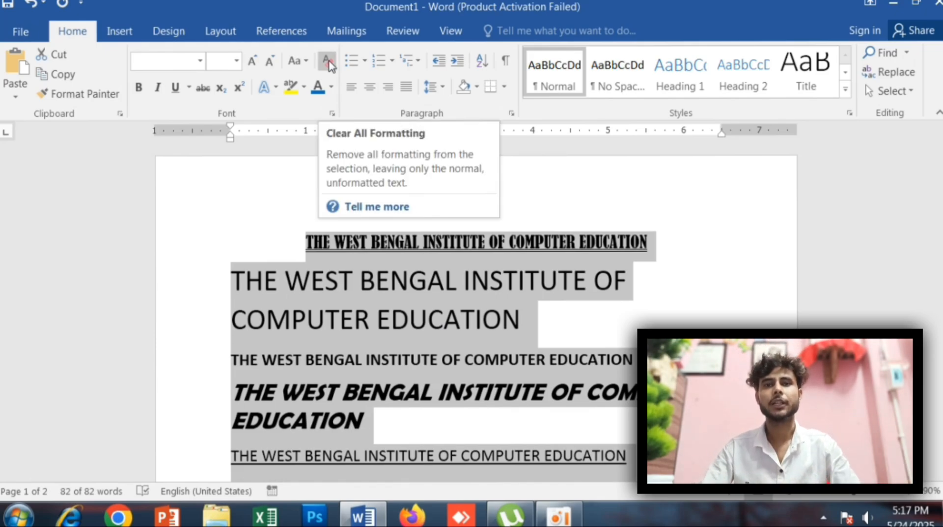
{"action": "key", "text": "Delete"}
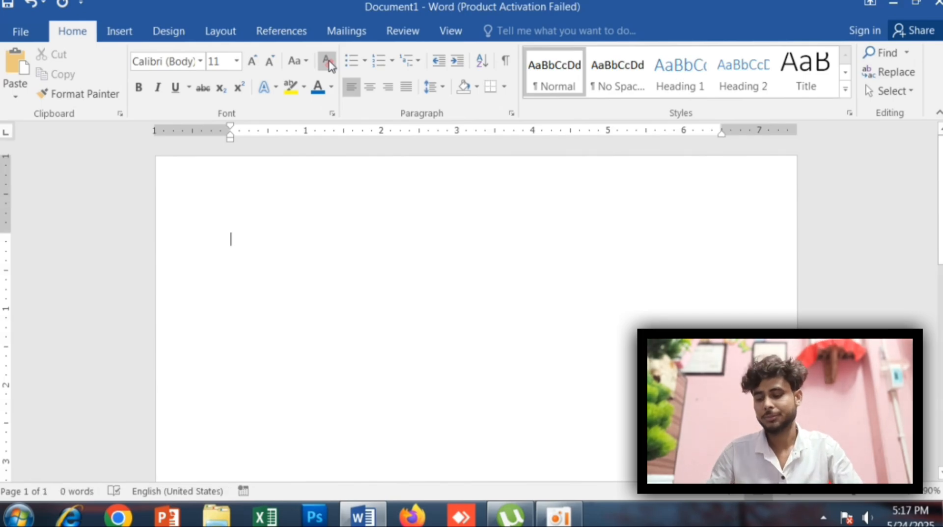
{"action": "key", "text": "ctrl+z"}
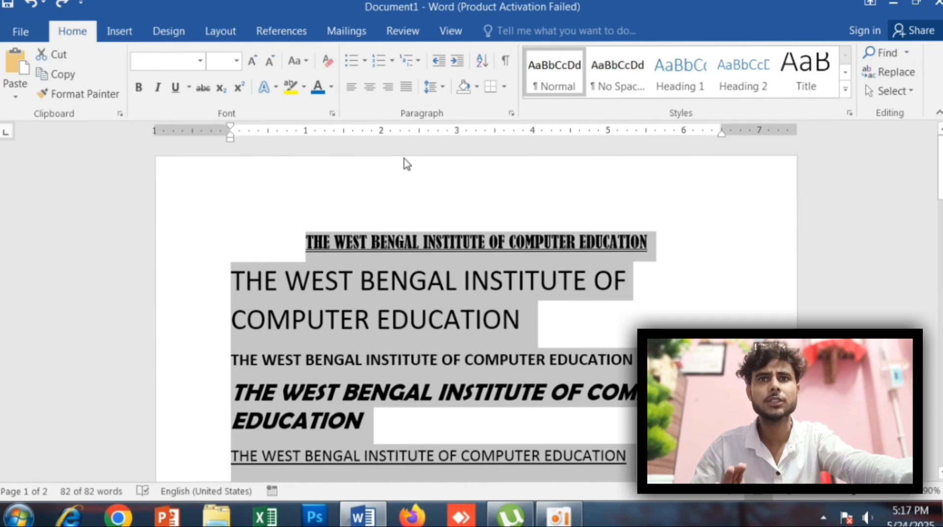
- Try clearing all formatting from the whole document, and undo the change
{"action": "left_click", "coordinate": [327, 64]}
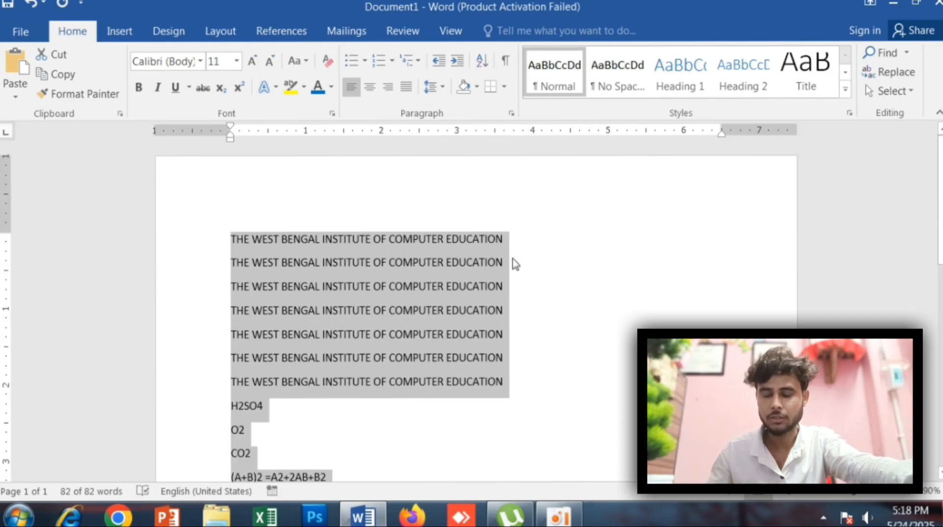
{"action": "key", "text": "ctrl+z"}
{"action": "left_click", "coordinate": [606, 270]}
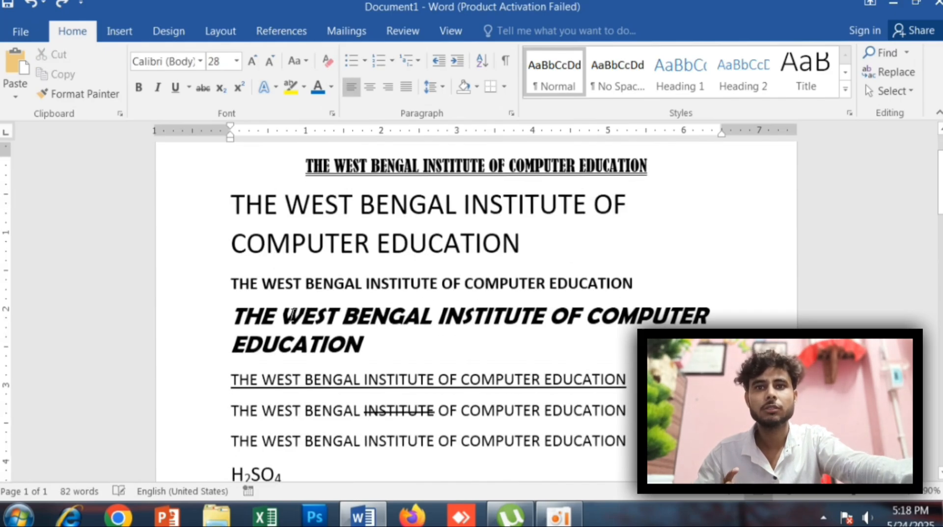
- Try clearing all formatting from the bold italic institute line, and undo the change
{"action": "left_click_drag", "start_coordinate": [211, 319], "coordinate": [215, 344]}
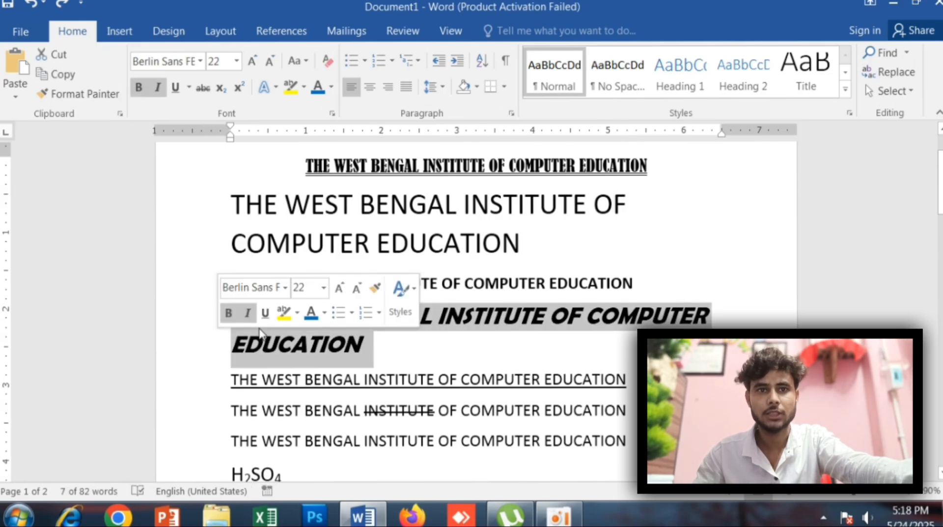
{"action": "left_click", "coordinate": [330, 61]}
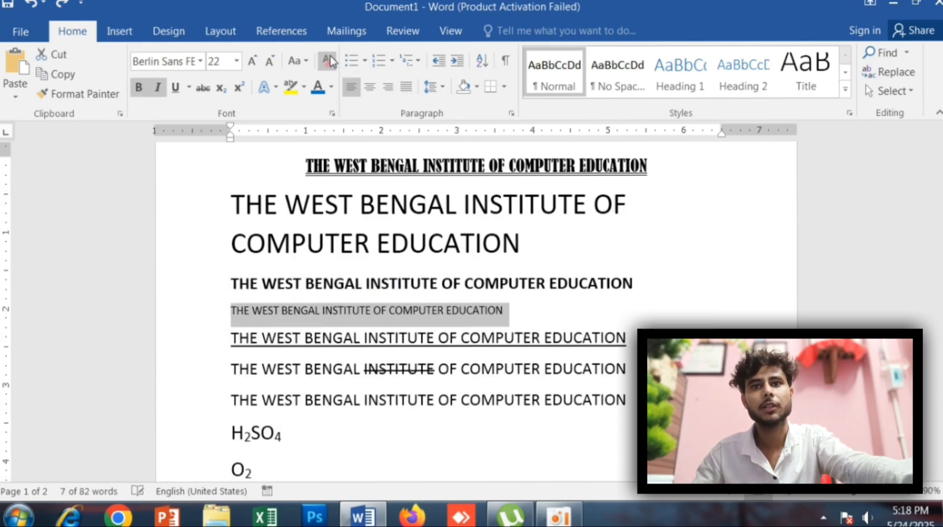
{"action": "left_click", "coordinate": [572, 334]}
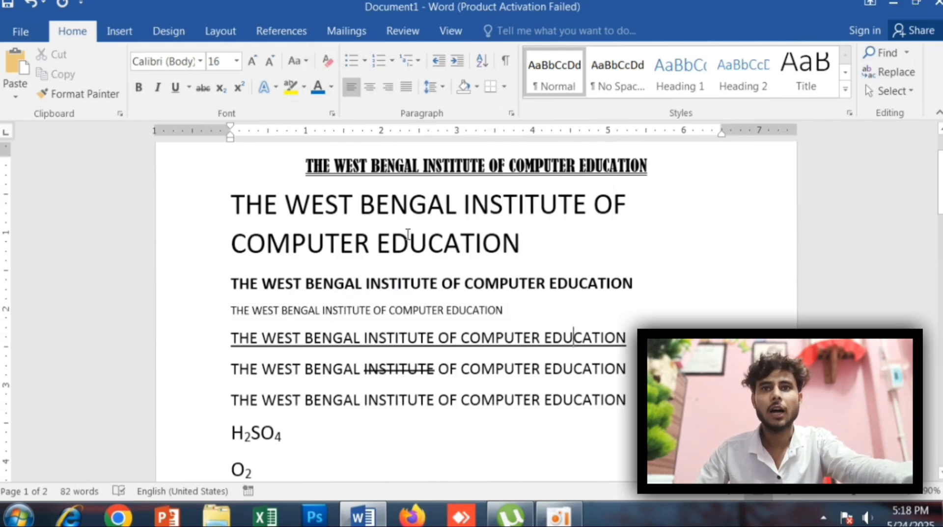
{"action": "scroll", "coordinate": [408, 234], "scroll_direction": "up", "scroll_amount": 2}
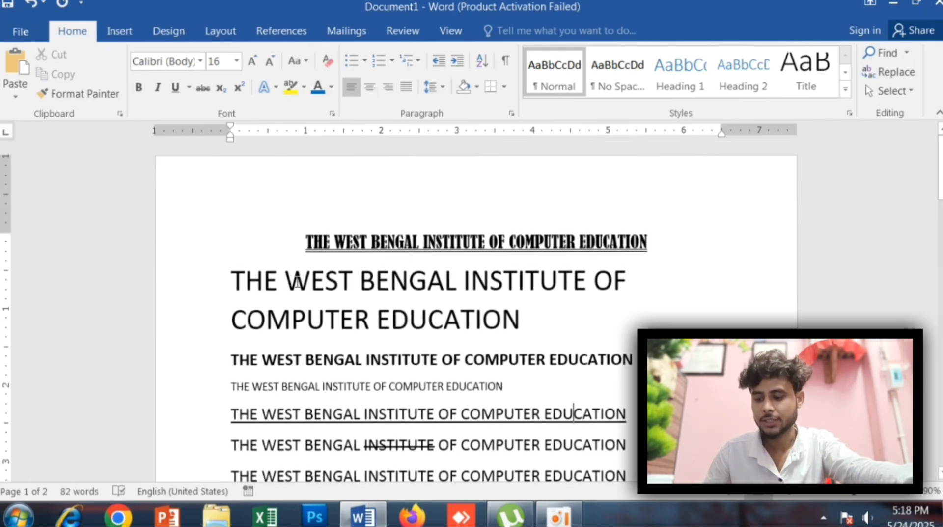
{"action": "key", "text": "ctrl+z"}
{"action": "scroll", "coordinate": [400, 312], "scroll_direction": "down", "scroll_amount": 2}
{"action": "scroll", "coordinate": [400, 312], "scroll_direction": "down", "scroll_amount": 1}
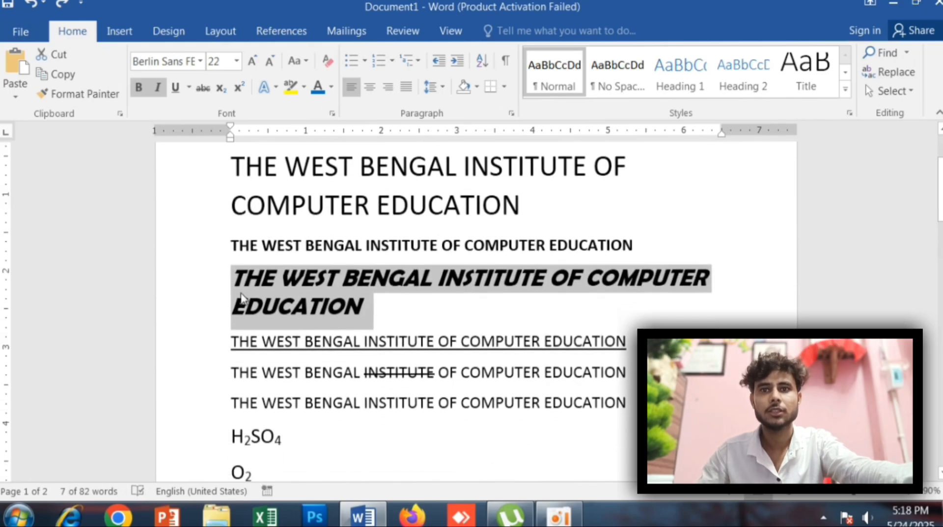
{"action": "scroll", "coordinate": [240, 352], "scroll_direction": "up", "scroll_amount": 3}
{"action": "scroll", "coordinate": [241, 351], "scroll_direction": "down", "scroll_amount": 2}
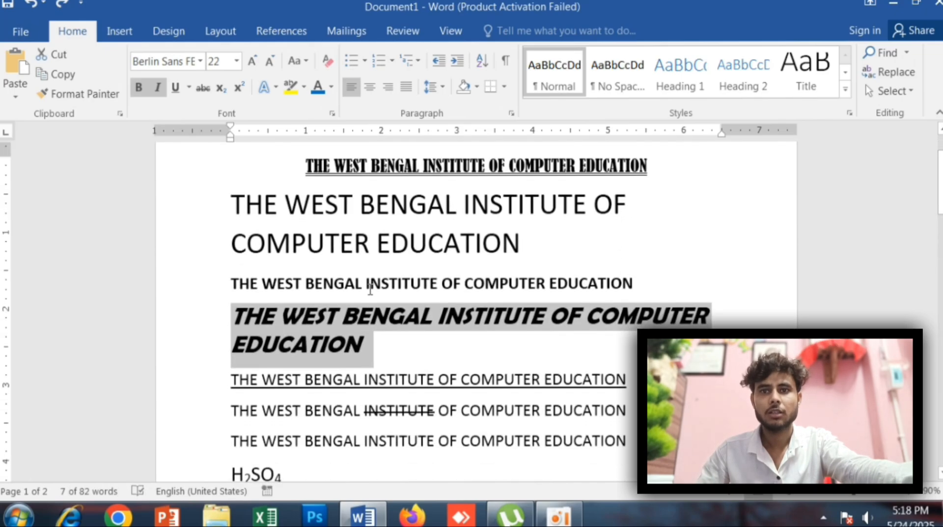
- Dismiss the Windows colour scheme prompt and change the bold, non-italic institute line to sentence case
{"action": "left_click", "coordinate": [208, 285]}
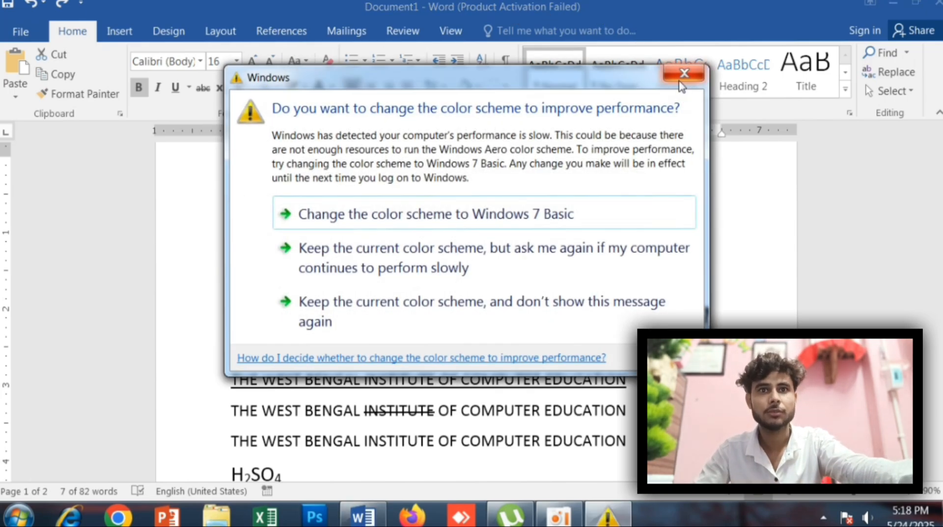
{"action": "left_click", "coordinate": [681, 80]}
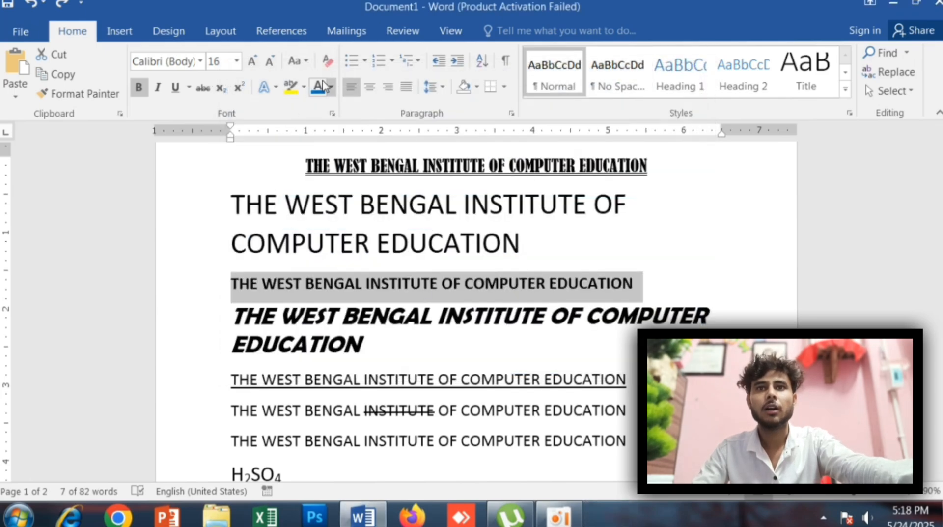
{"action": "left_click", "coordinate": [307, 62]}
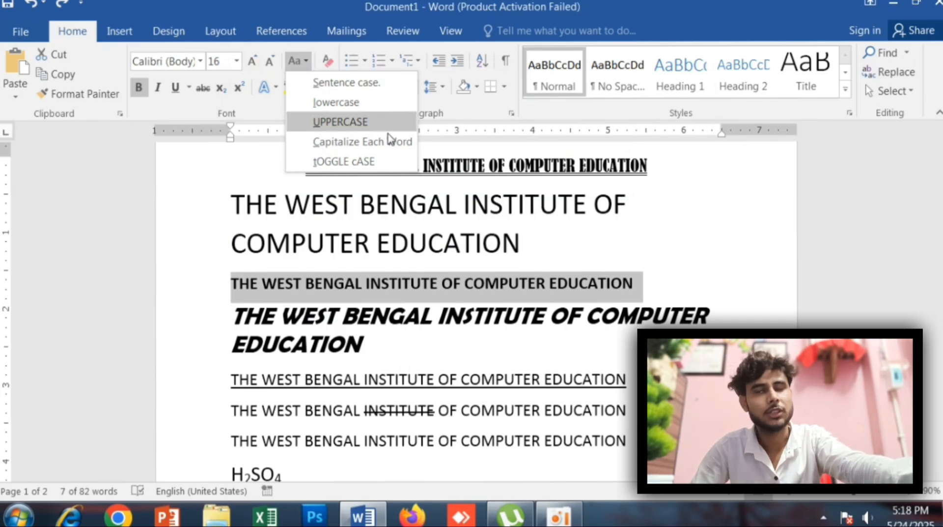
{"action": "left_click", "coordinate": [674, 250]}
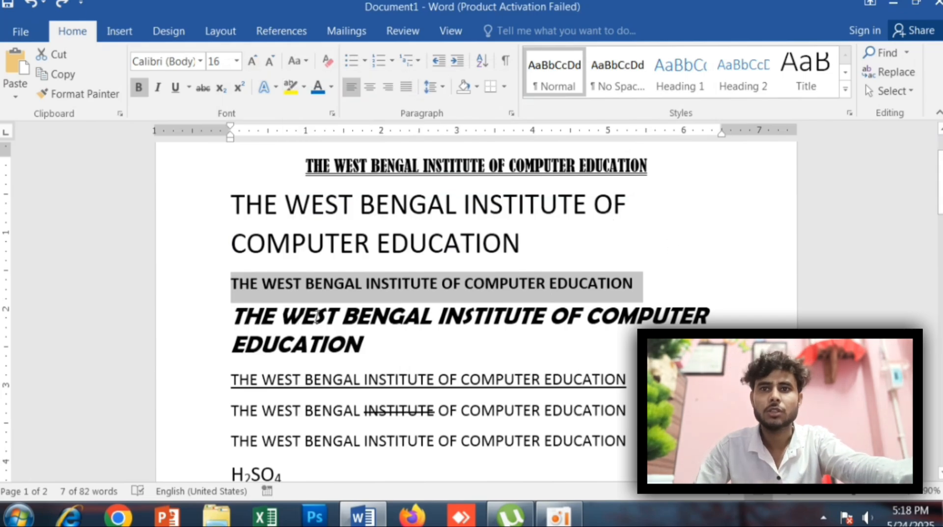
{"action": "left_click", "coordinate": [317, 316]}
{"action": "left_click_drag", "start_coordinate": [244, 284], "coordinate": [635, 279]}
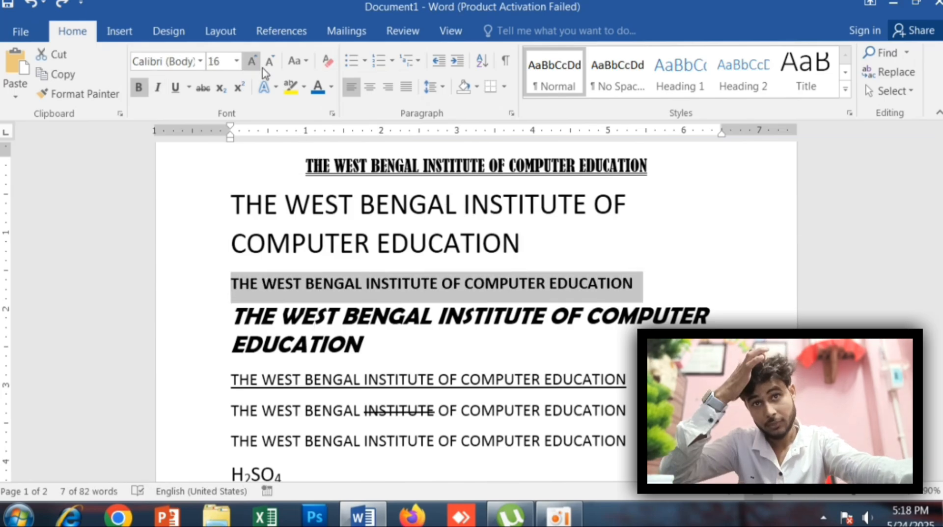
{"action": "left_click", "coordinate": [306, 66]}
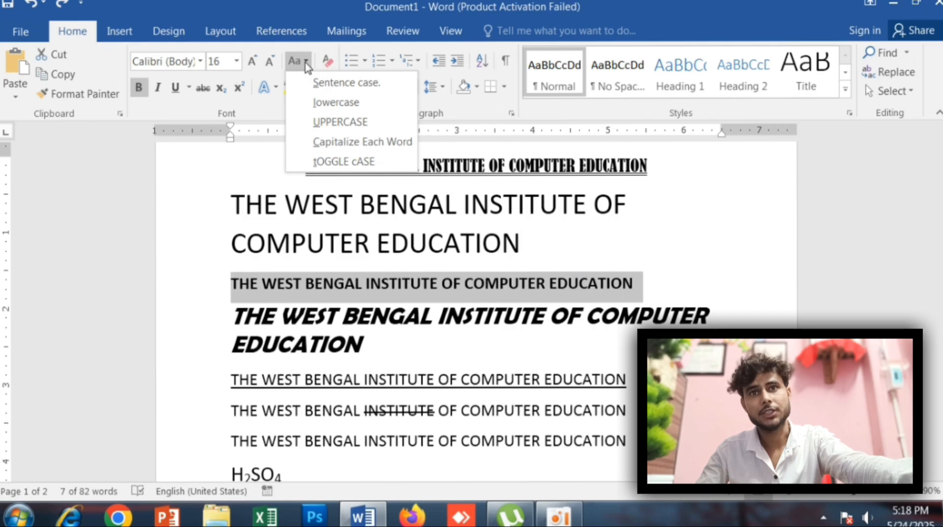
{"action": "left_click", "coordinate": [343, 84]}
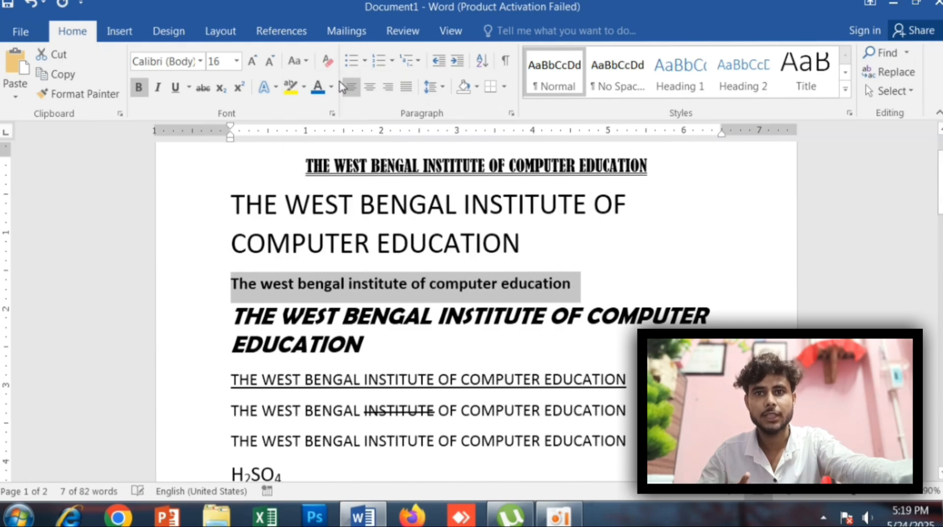
- Change the selected bold institute line to lowercase, followed by uppercase
{"action": "left_click", "coordinate": [309, 62]}
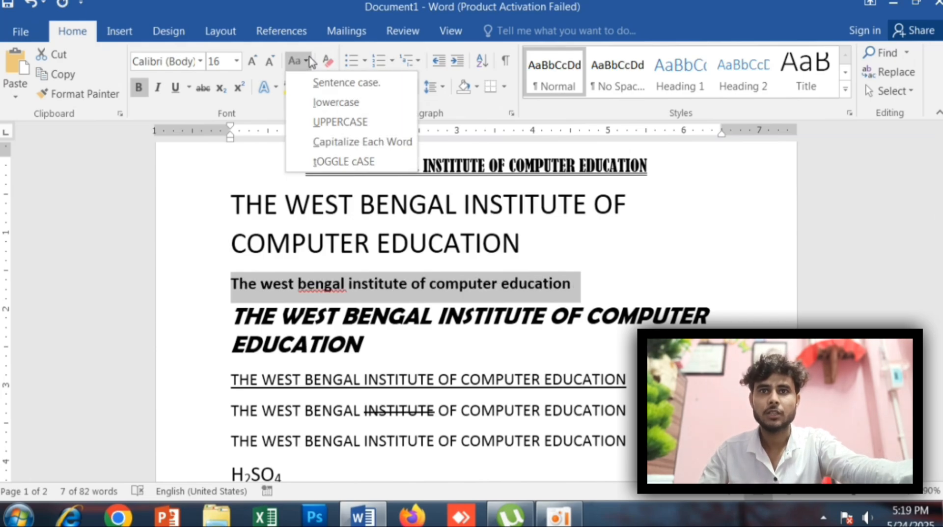
{"action": "left_click", "coordinate": [335, 99]}
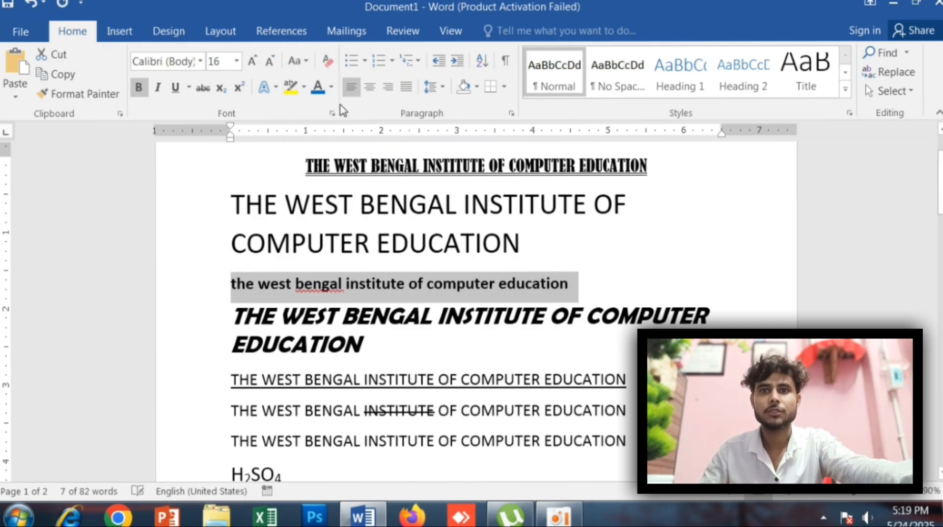
{"action": "left_click", "coordinate": [297, 61]}
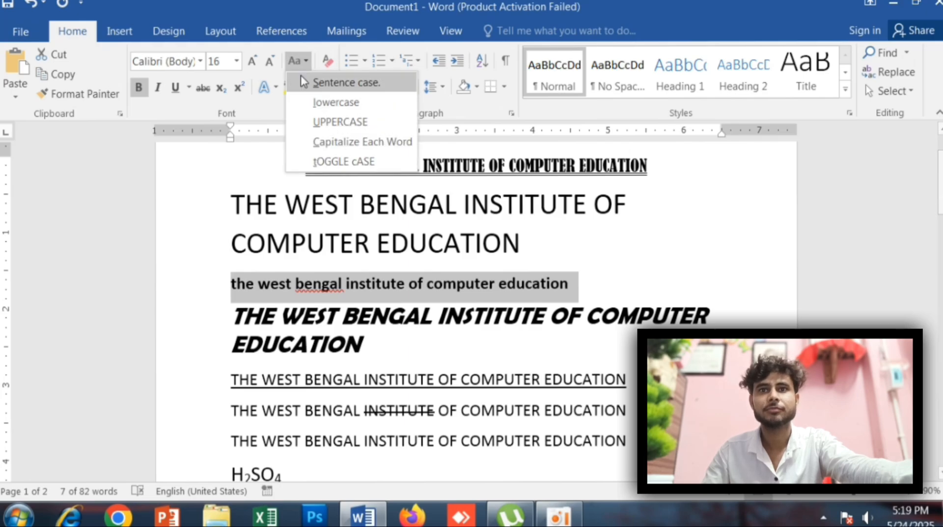
{"action": "left_click", "coordinate": [343, 123]}
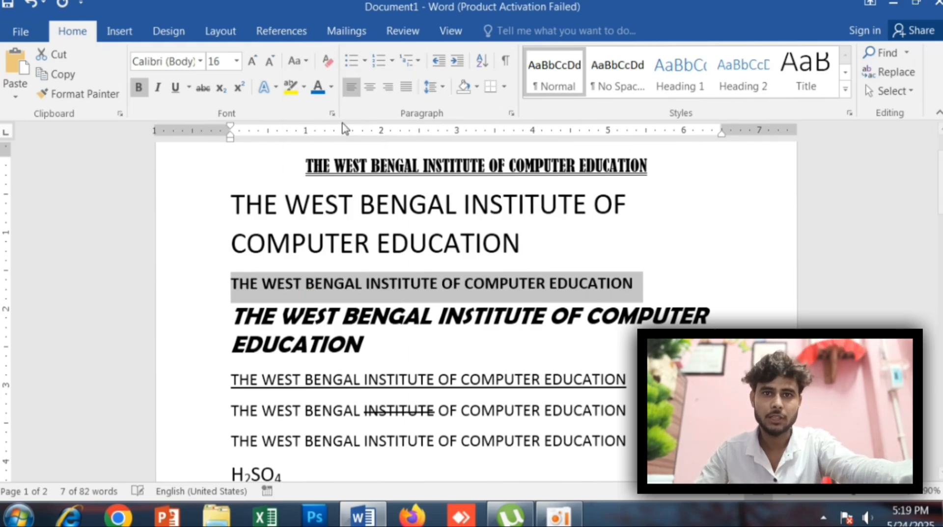
- Apply Capitalize Each Word to the selected bold institute line, and toggle its case
{"action": "left_click", "coordinate": [305, 63]}
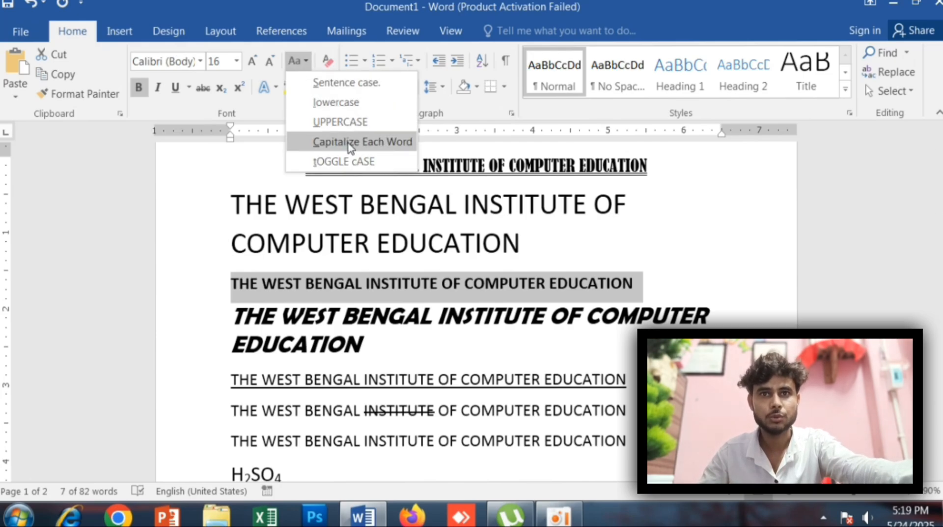
{"action": "left_click", "coordinate": [350, 142]}
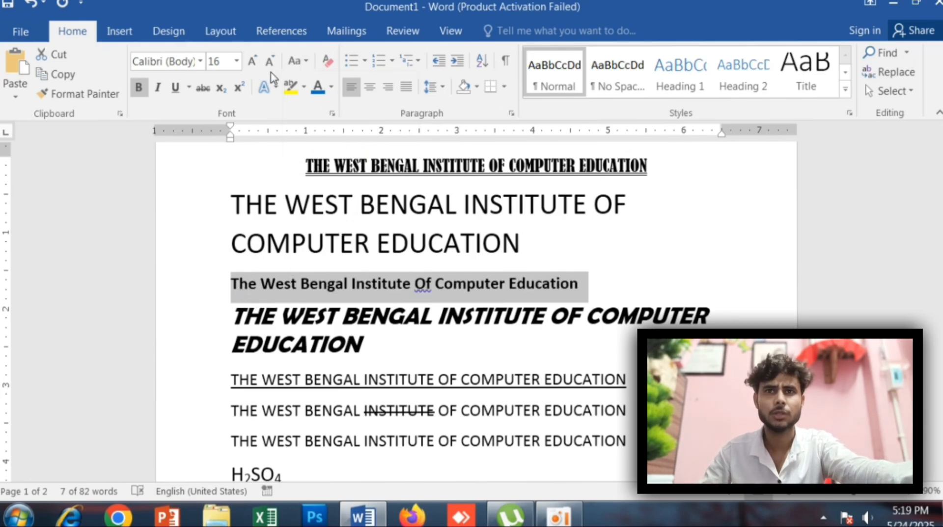
{"action": "left_click", "coordinate": [309, 71]}
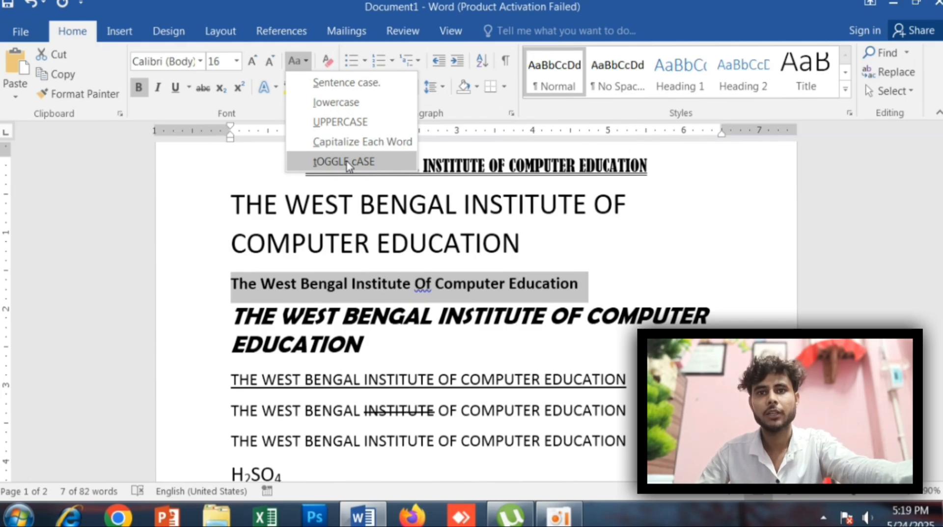
{"action": "left_click", "coordinate": [344, 161]}
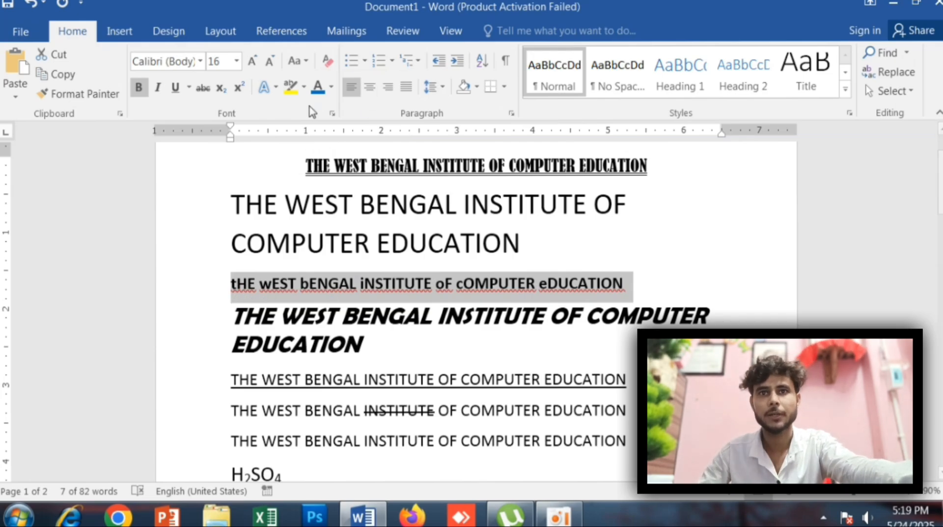
- Return the selected bold institute line to sentence case, and apply Toggle Case to it
{"action": "left_click", "coordinate": [307, 61]}
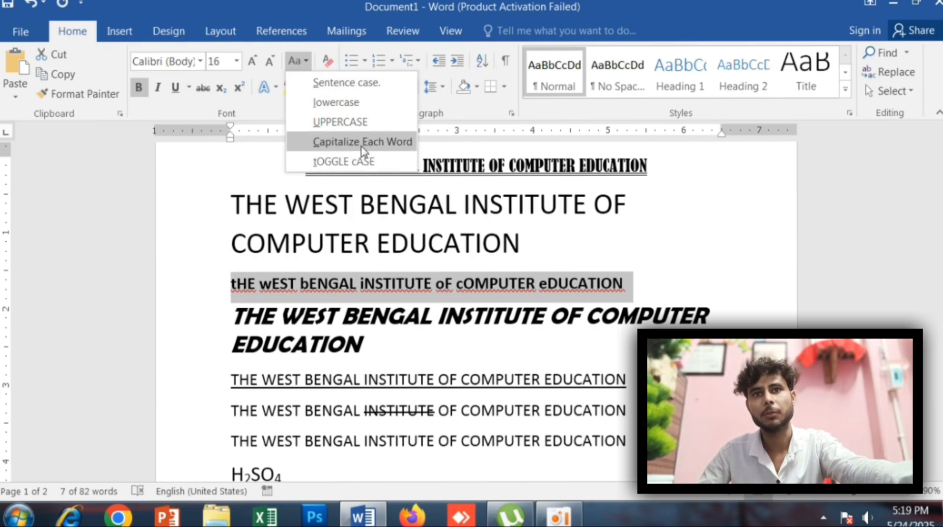
{"action": "left_click", "coordinate": [356, 84]}
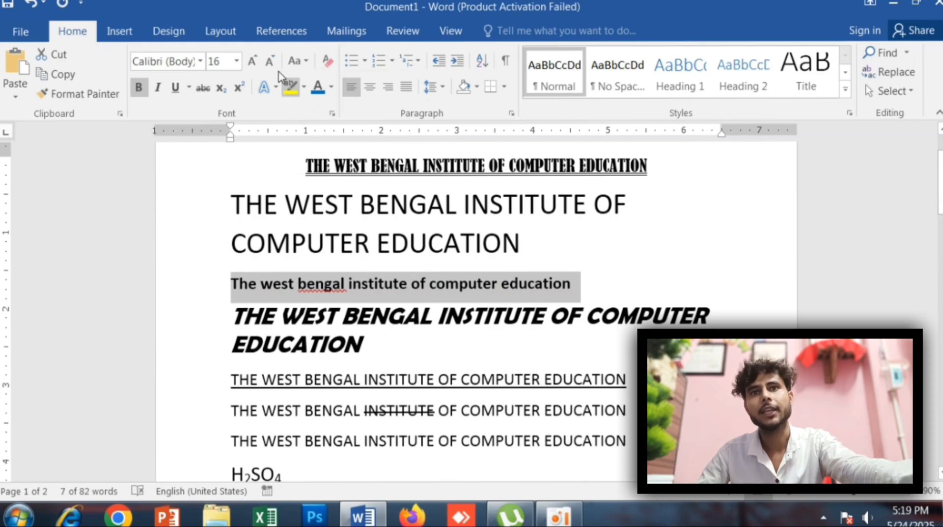
{"action": "left_click", "coordinate": [297, 61]}
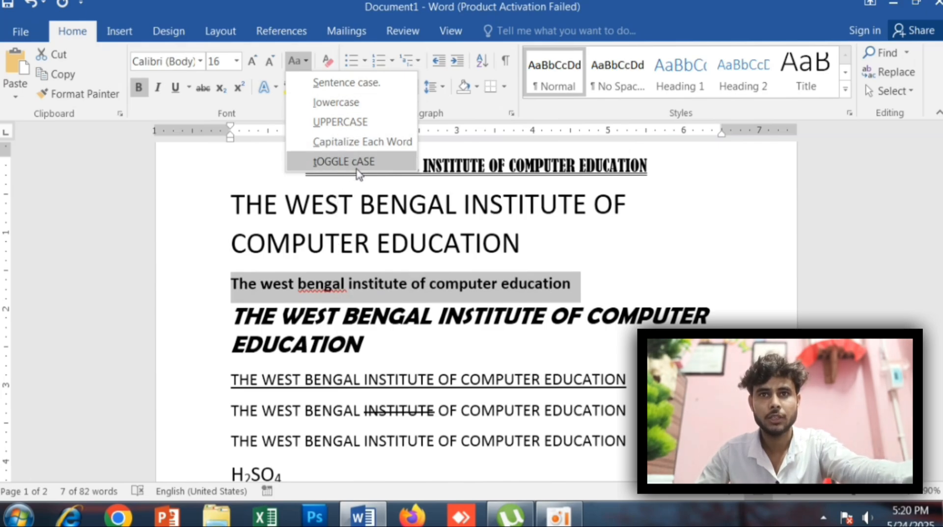
{"action": "left_click", "coordinate": [344, 162]}
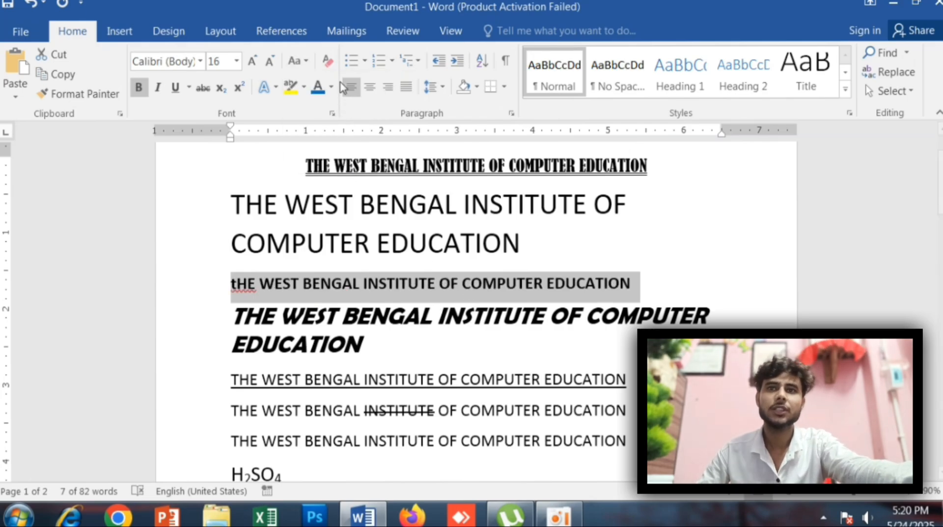
- Set the bold institute line to uppercase, toggle its case to all lowercase, and deselect it
{"action": "left_click", "coordinate": [297, 61]}
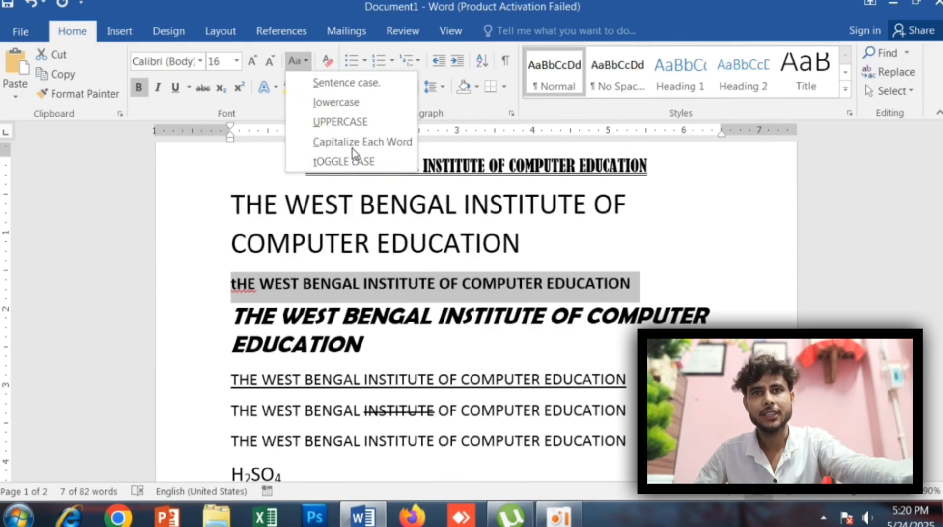
{"action": "left_click", "coordinate": [355, 123]}
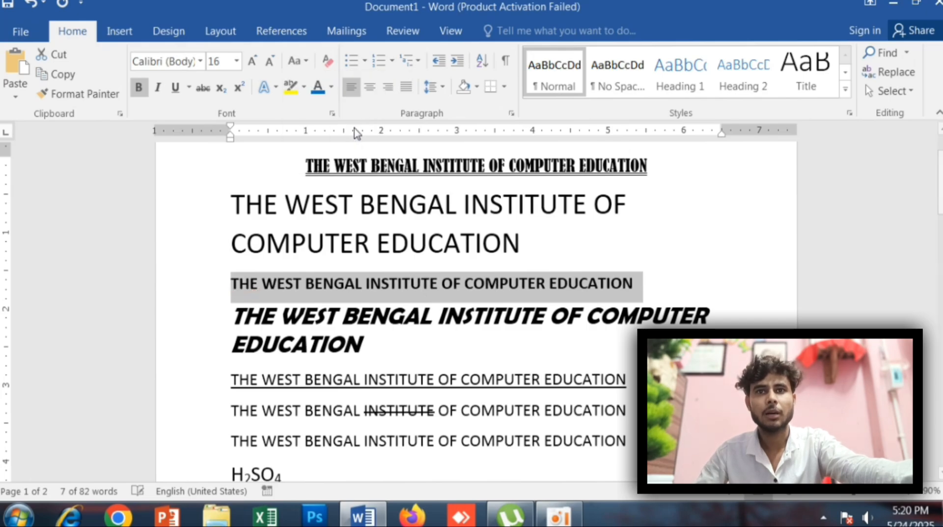
{"action": "left_click", "coordinate": [296, 60]}
{"action": "left_click", "coordinate": [343, 164]}
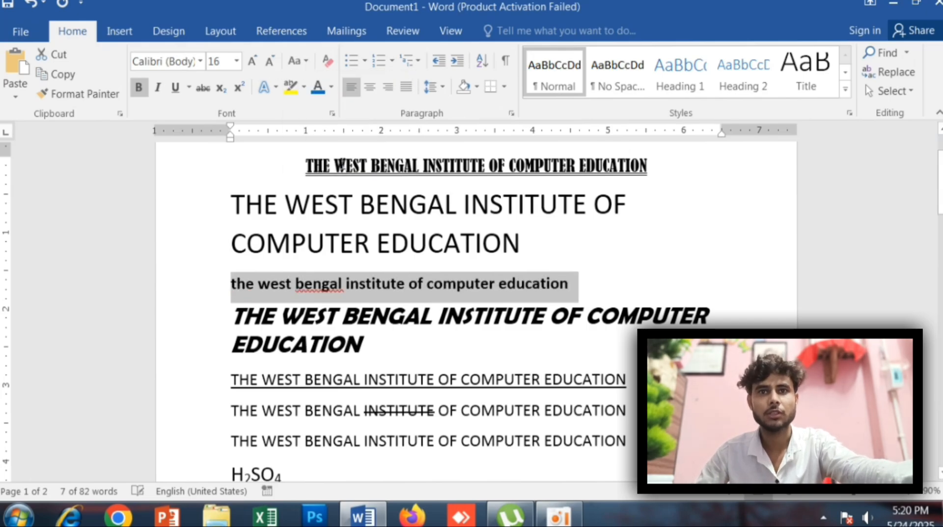
{"action": "left_click", "coordinate": [601, 259]}
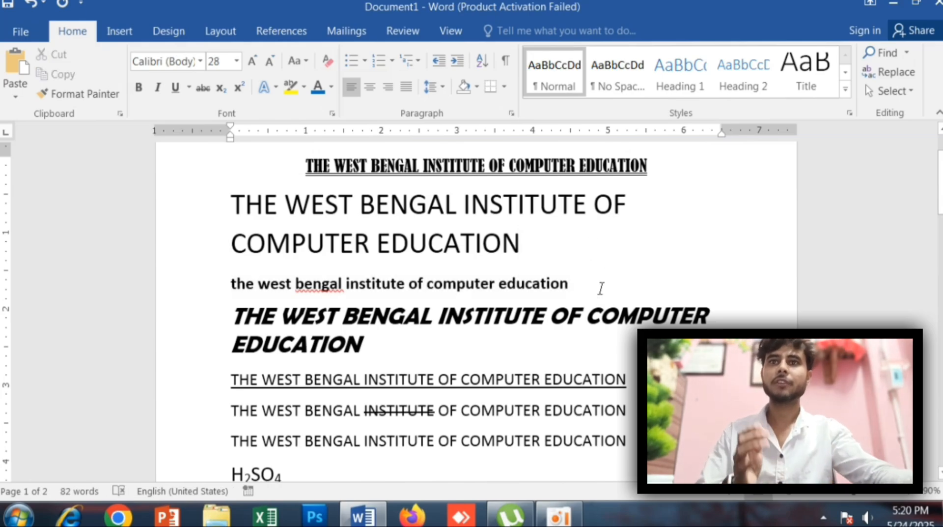
{"action": "left_click", "coordinate": [303, 61]}
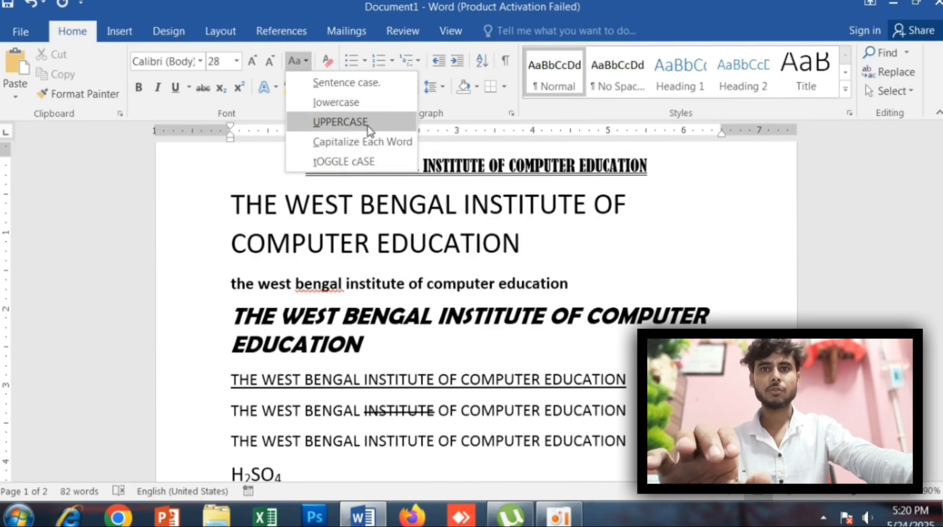
{"action": "left_click", "coordinate": [589, 248]}
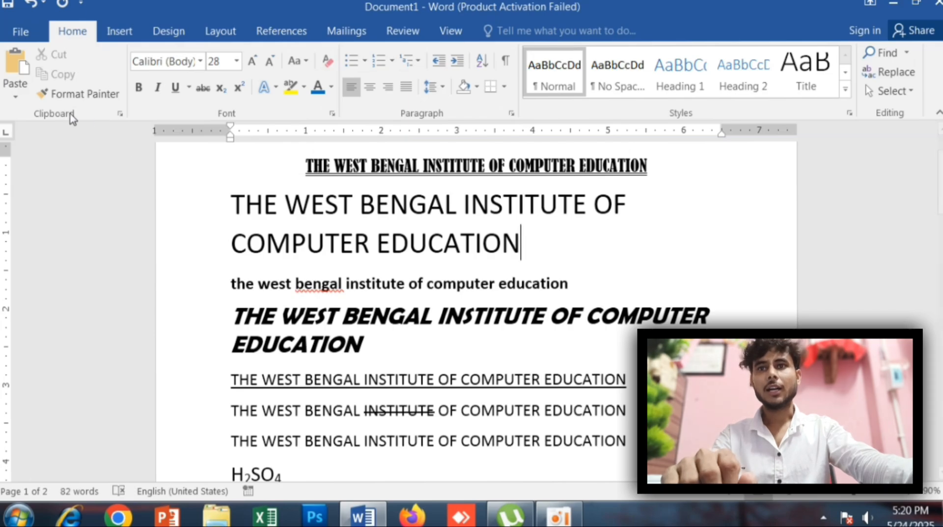
{"action": "left_click", "coordinate": [58, 98]}
- Highlight the whole bold italic institute line in yellow
{"action": "scroll", "coordinate": [539, 260], "scroll_direction": "down", "scroll_amount": 3}
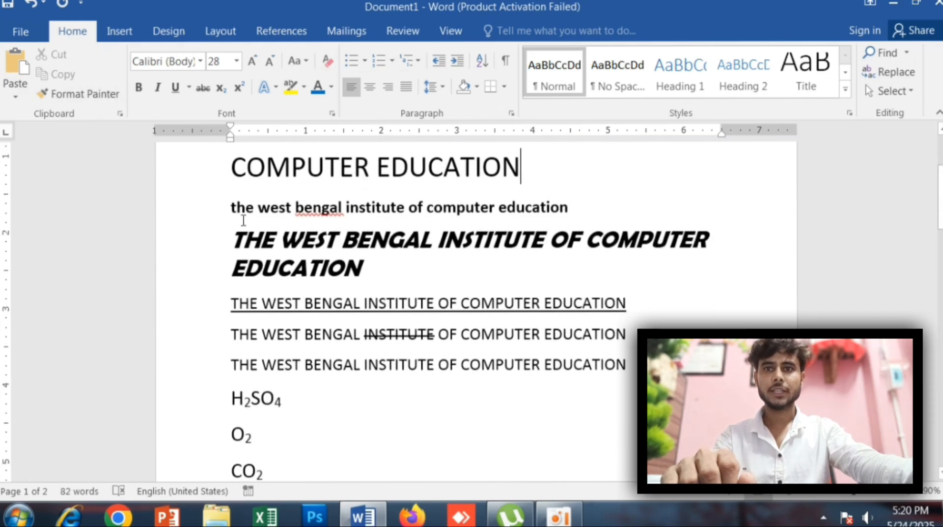
{"action": "left_click_drag", "start_coordinate": [221, 237], "coordinate": [374, 268]}
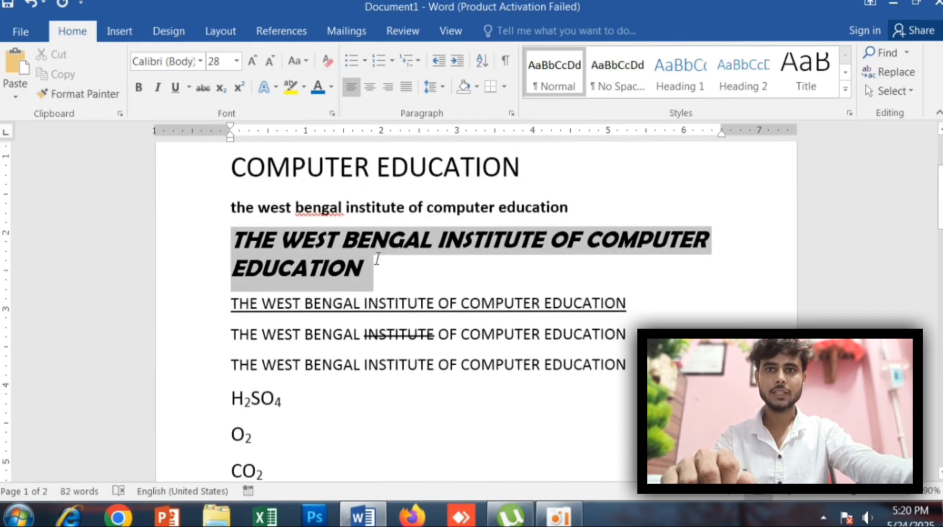
{"action": "left_click", "coordinate": [291, 87]}
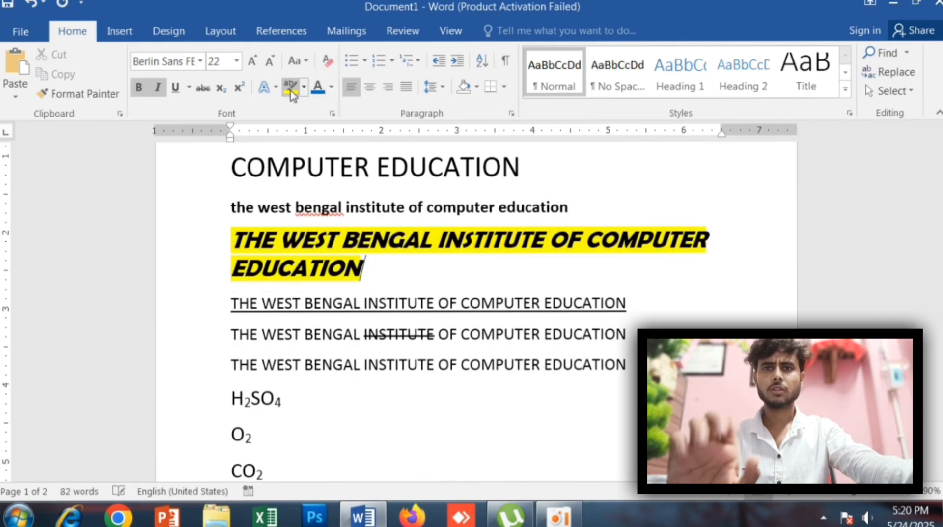
- Choose green as the font colour and select the yellow-highlighted italic institute line
{"action": "left_click", "coordinate": [331, 88]}
{"action": "left_click", "coordinate": [370, 238]}
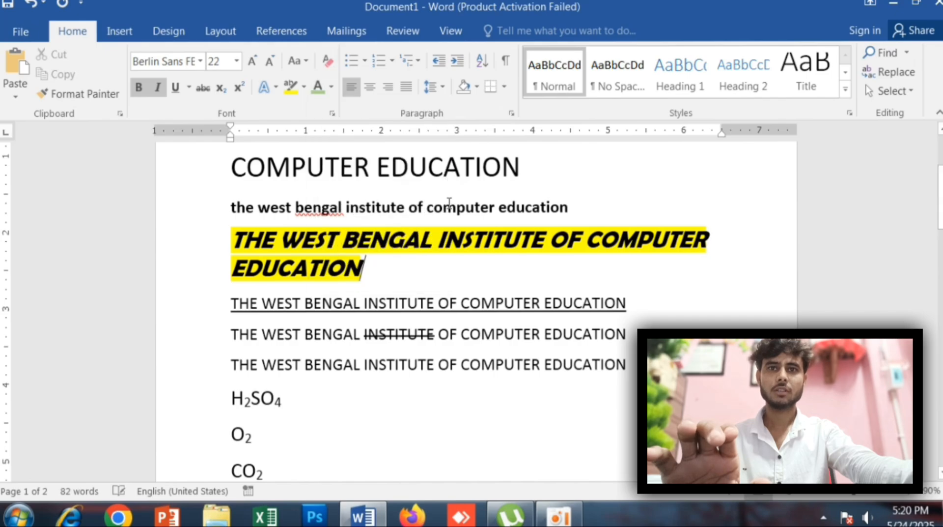
{"action": "left_click_drag", "start_coordinate": [381, 272], "coordinate": [227, 232]}
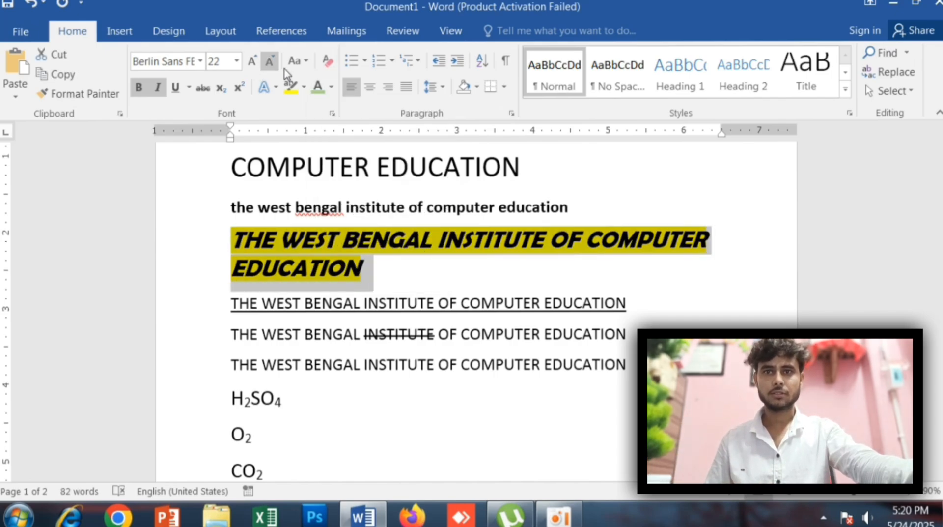